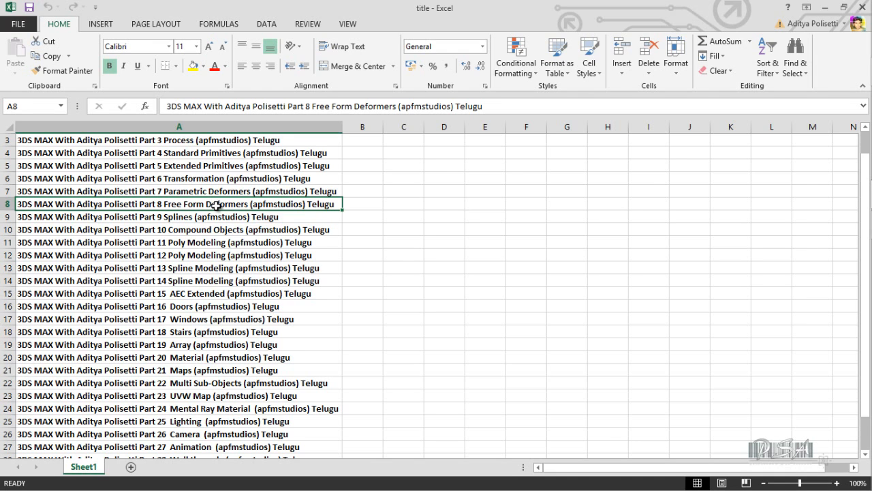
- Switch to 3ds Max and create a box in the Perspective view about 47 long, 37 wide and 101 high
click(823, 6)
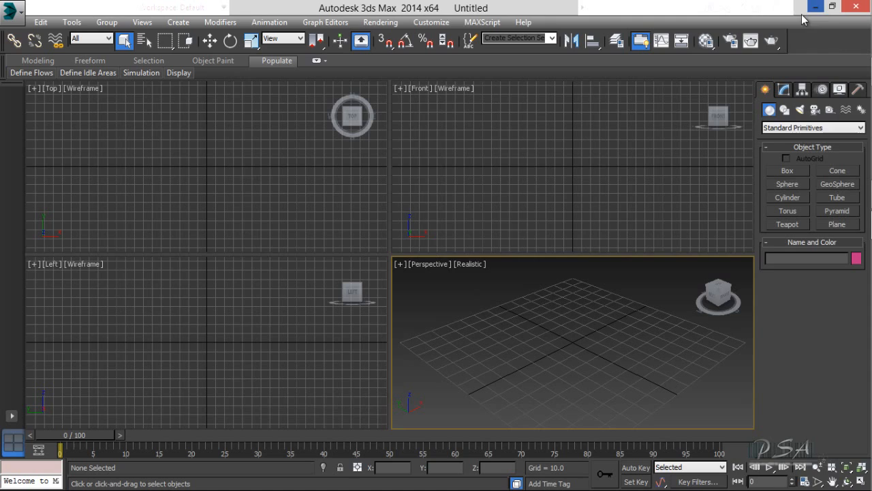
click(286, 338)
click(542, 173)
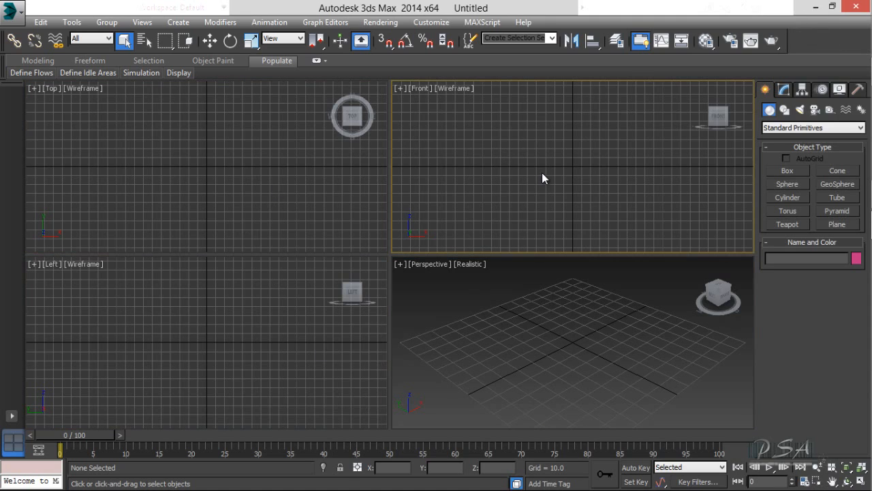
click(785, 170)
drag(560, 338, 570, 402)
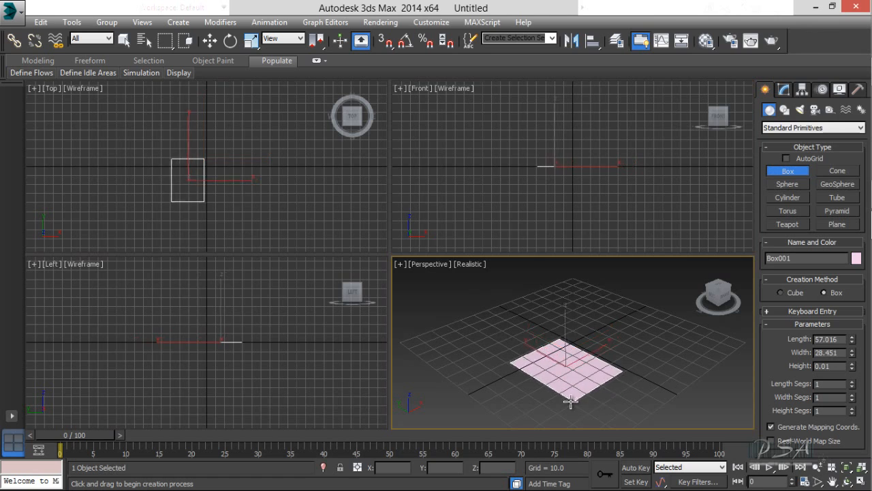
click(547, 242)
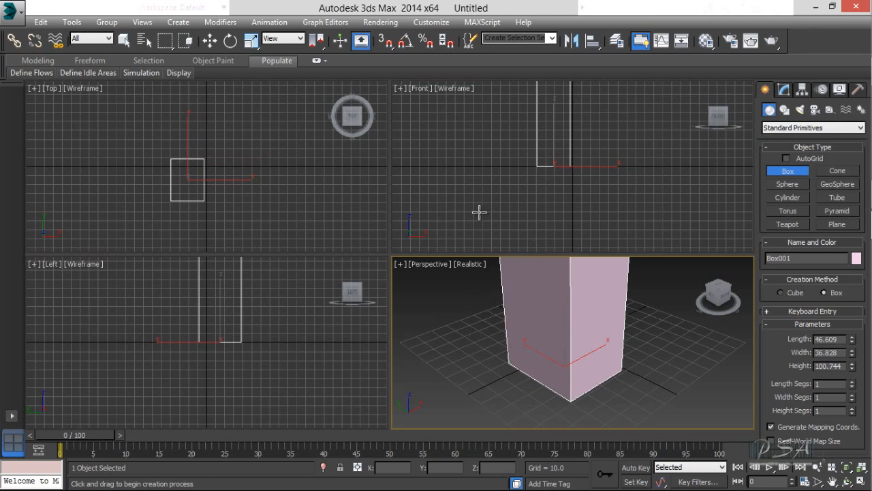
middle_drag(225, 173, 227, 238)
scroll(613, 353, up, 2)
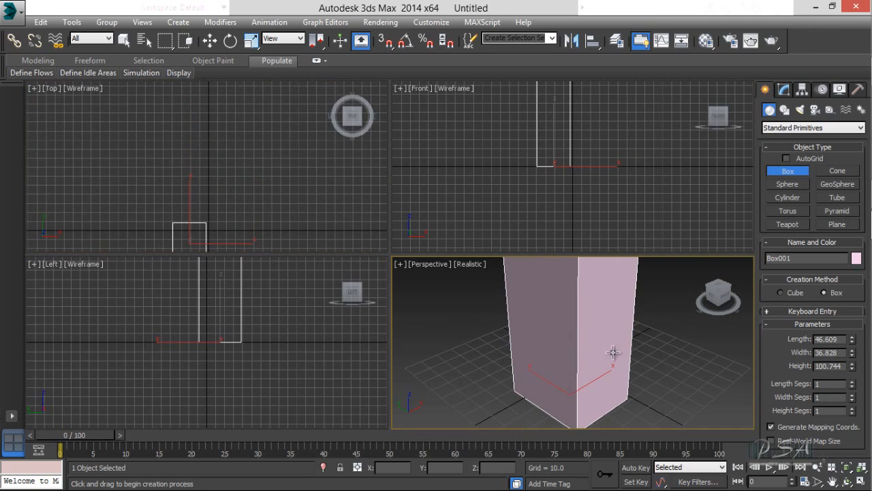
- Maximize the Perspective viewport and frame the whole box in it
click(860, 480)
scroll(407, 272, down, 5)
alt+middle_drag(436, 231, 385, 267)
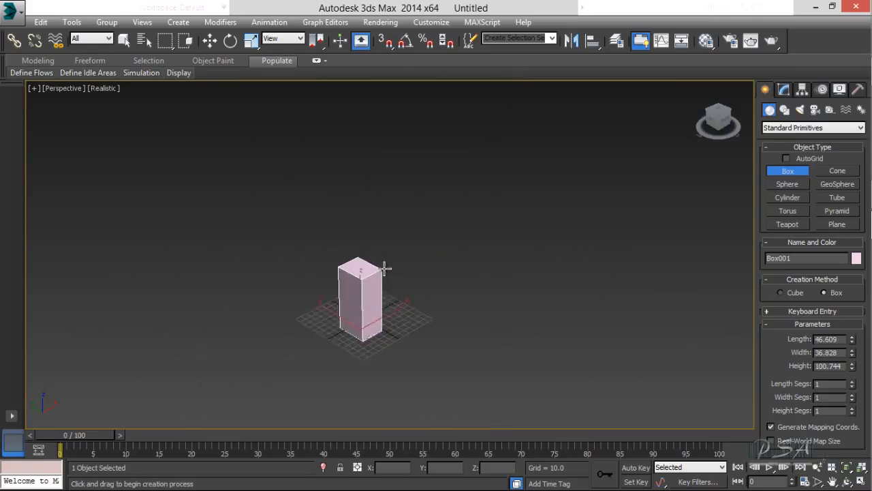
scroll(385, 269, up, 2)
click(415, 274)
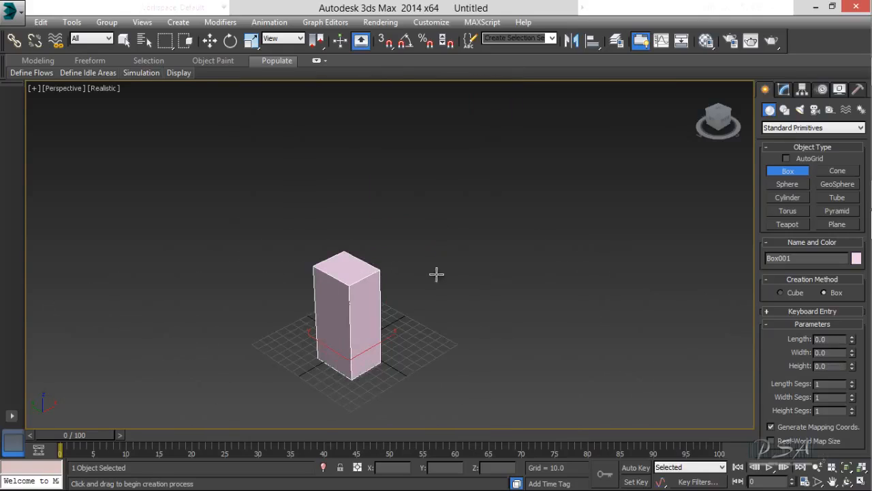
- Clone the box along the X axis to about X 68.3 as a single Copy
click(210, 41)
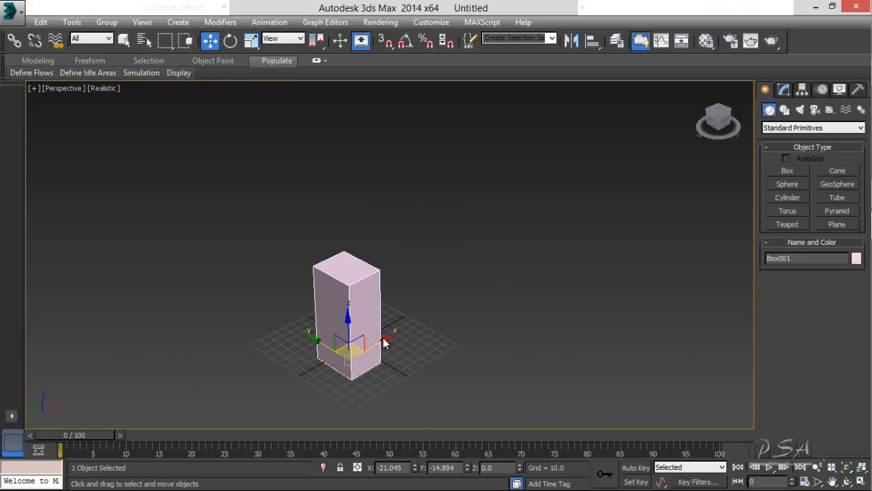
click(231, 41)
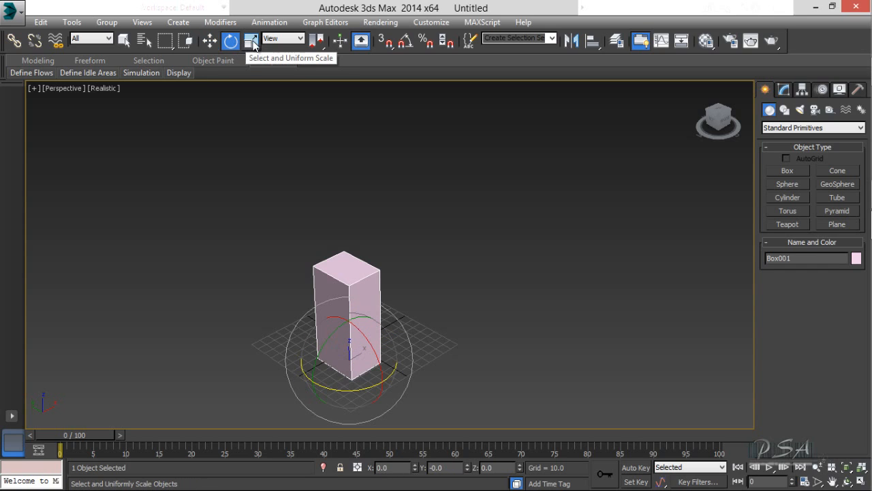
click(210, 45)
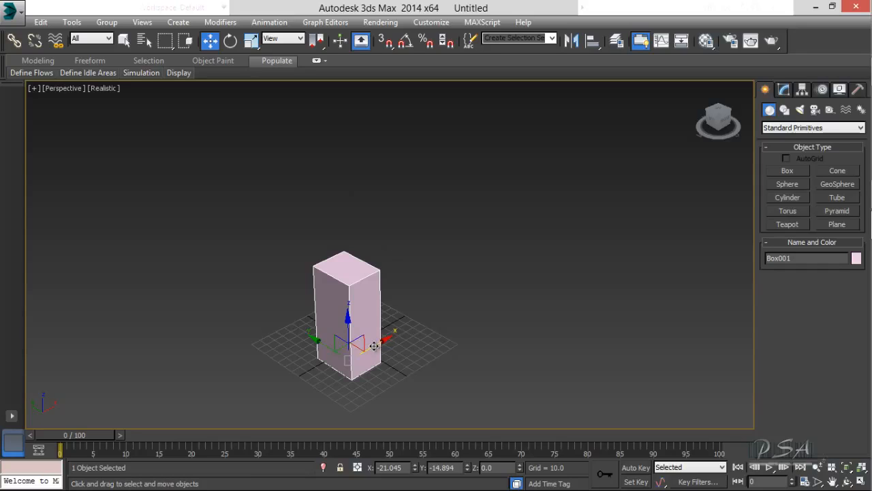
scroll(395, 357, up, 5)
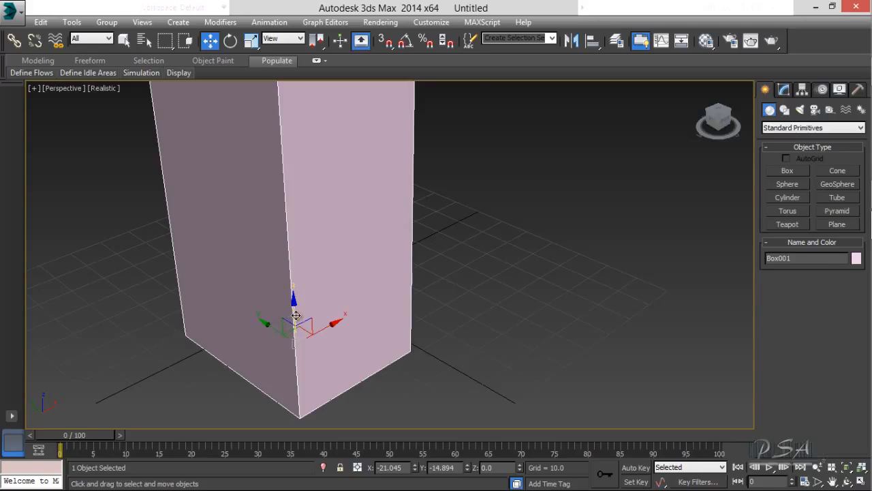
scroll(451, 231, down, 6)
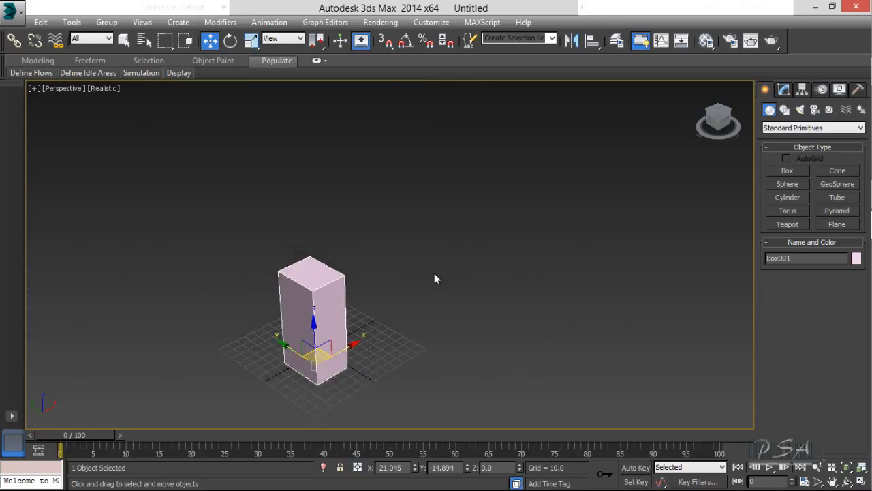
shift+drag(351, 342, 419, 302)
drag(414, 175, 203, 131)
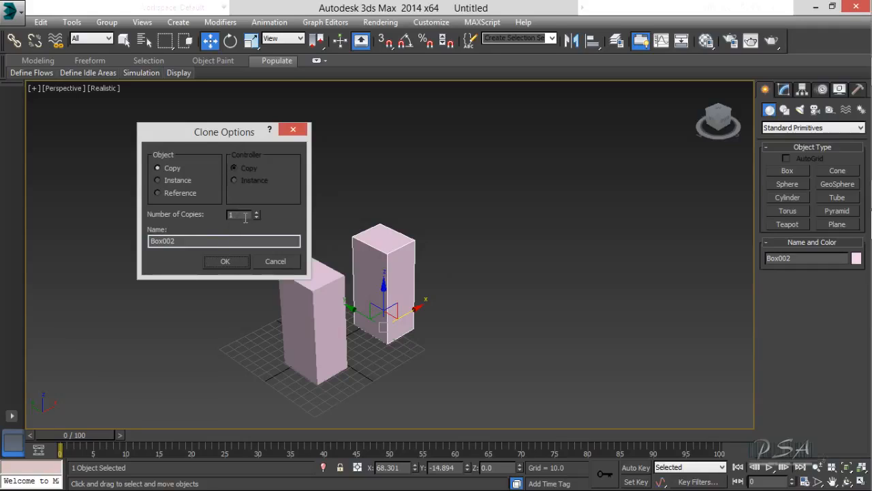
click(227, 261)
- Clone the original box along the Y axis to about Y 84 as a single Instance
click(313, 309)
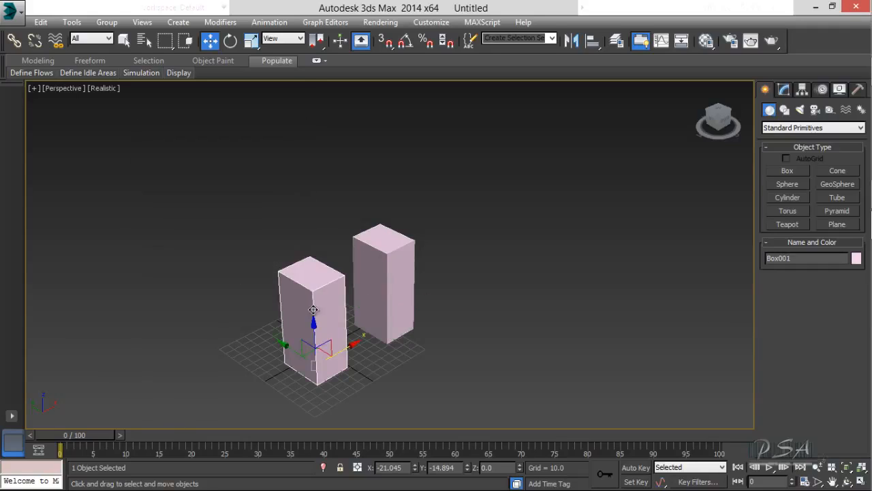
click(322, 316)
drag(291, 350, 228, 307)
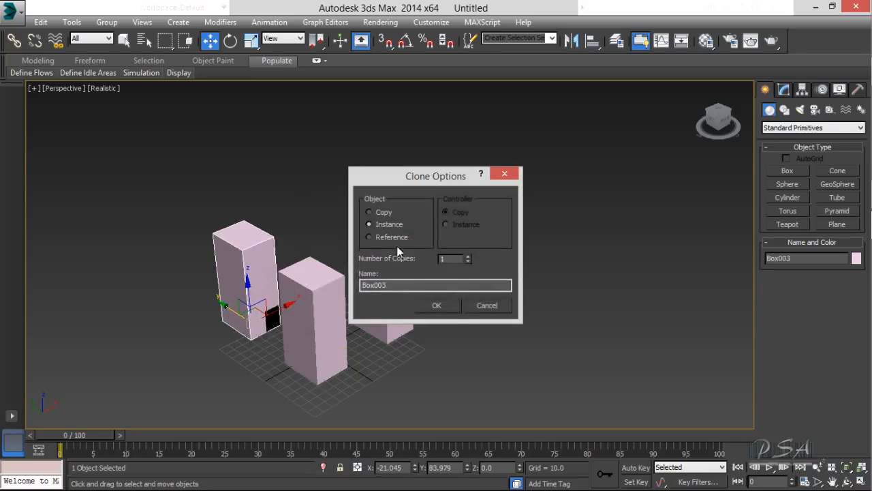
click(449, 305)
- Increase the instanced box's length to about 60.1 in its parameters
scroll(521, 307, up, 2)
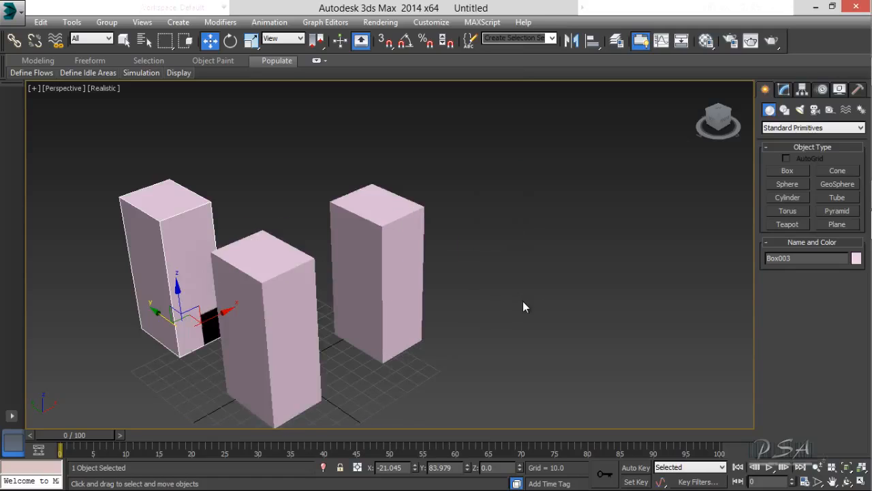
middle_drag(491, 224, 572, 235)
click(569, 230)
click(227, 236)
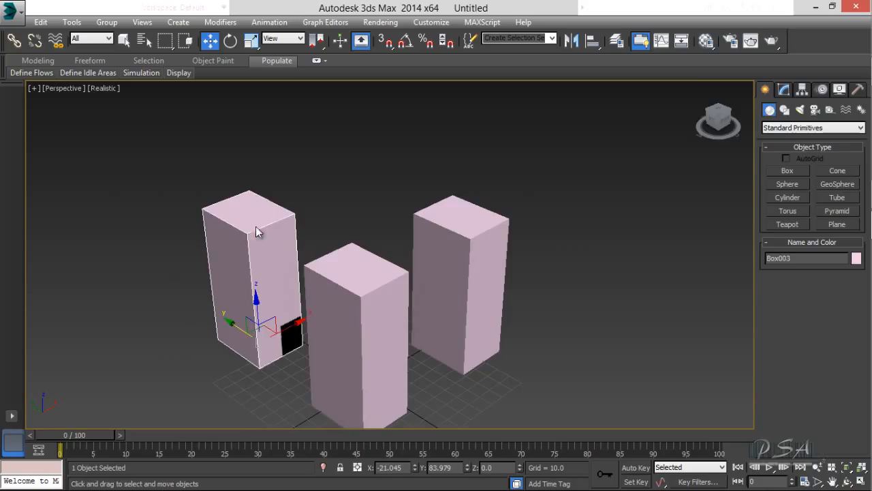
click(783, 90)
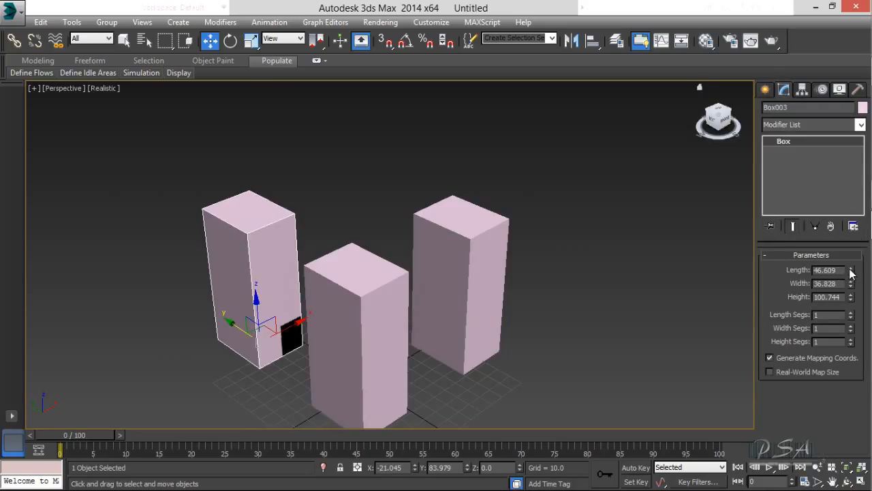
drag(850, 273, 848, 248)
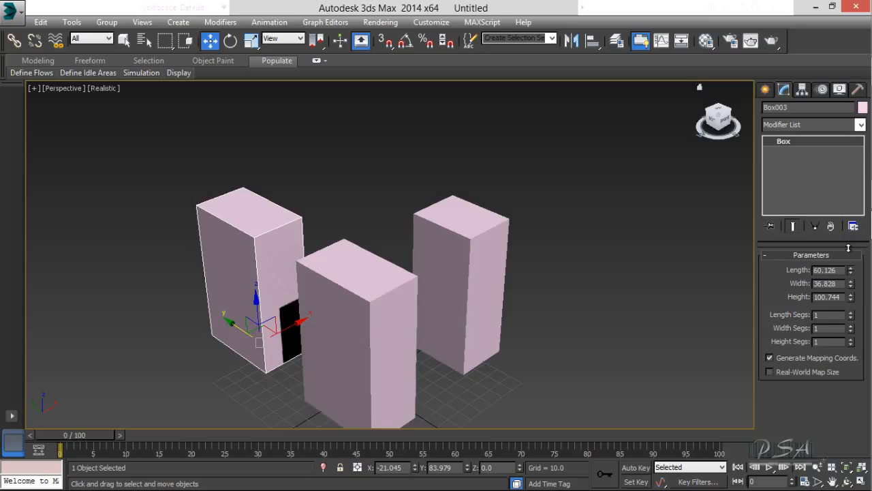
- Reduce the original box's width to about 36.1 and deselect it
click(384, 296)
mouse_move(851, 286)
mouse_down()
mouse_move(851, 276)
mouse_move(846, 310)
mouse_move(849, 286)
mouse_up()
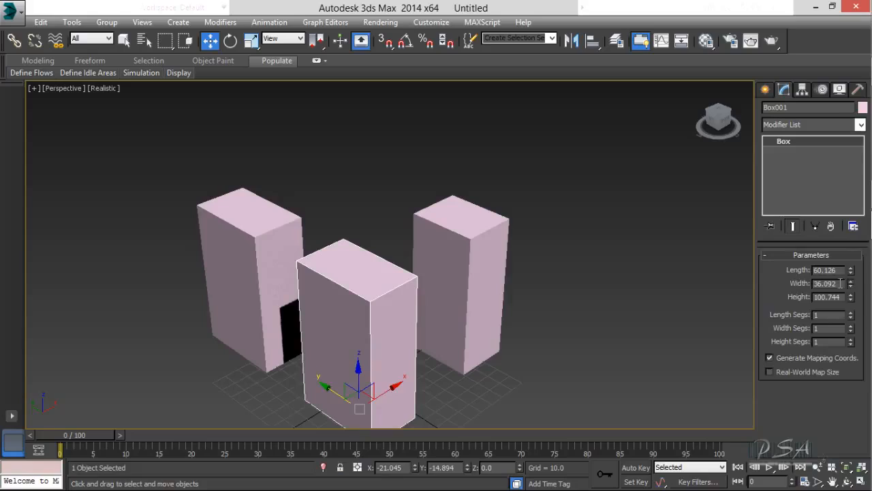
click(566, 244)
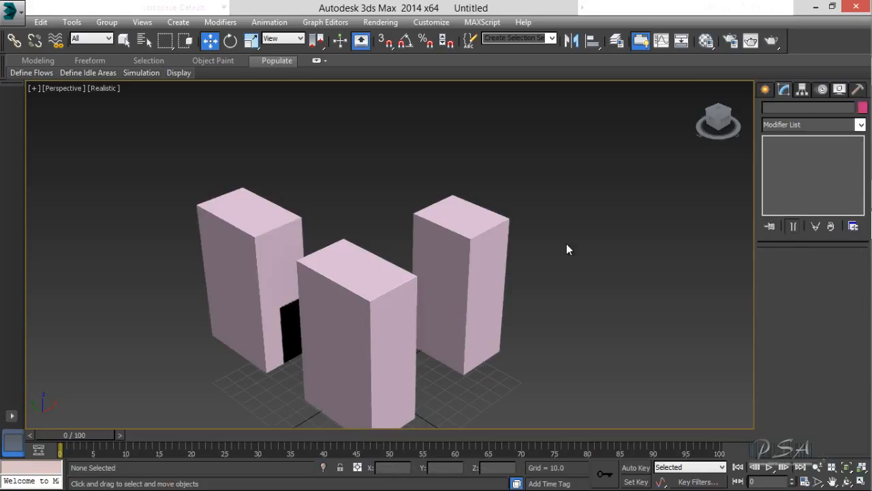
- Delete the copied box and the instanced box, leaving only the original
click(477, 236)
key(Delete)
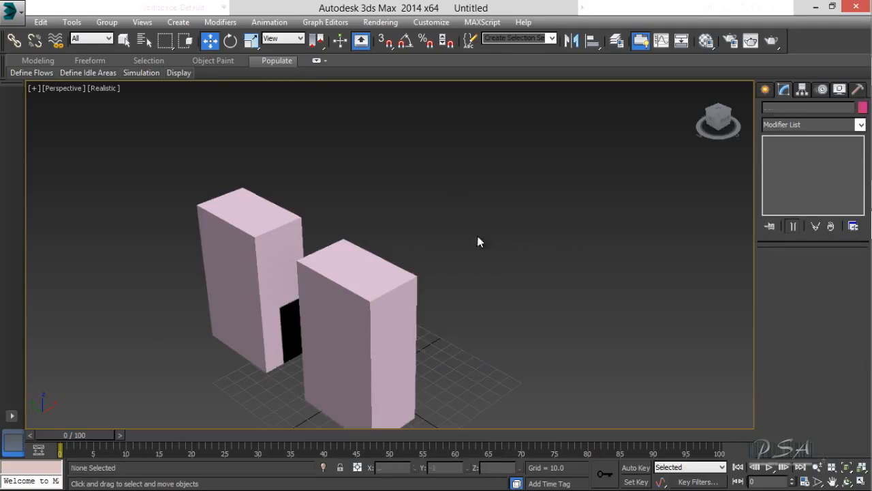
click(252, 230)
key(Delete)
- Scale the remaining box to about 25% along Y and shrink it along X to form a narrow pillar
middle_drag(306, 245, 256, 155)
click(306, 209)
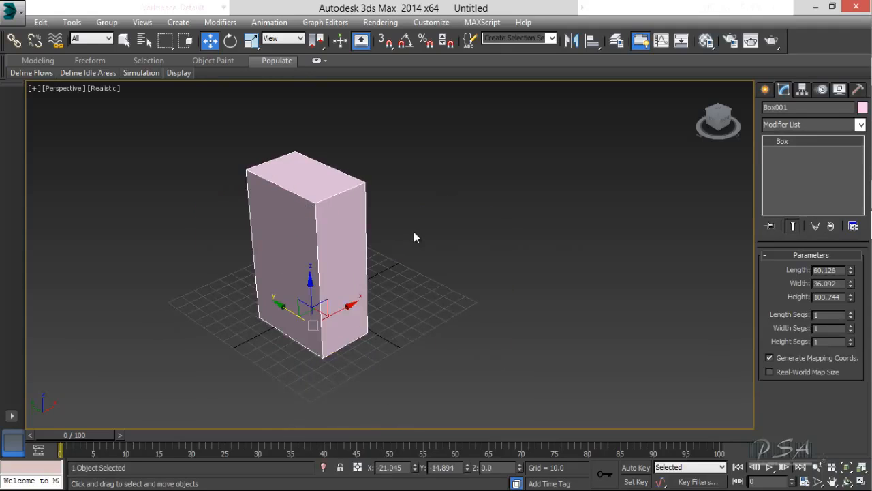
alt+middle_drag(414, 232, 383, 238)
click(250, 41)
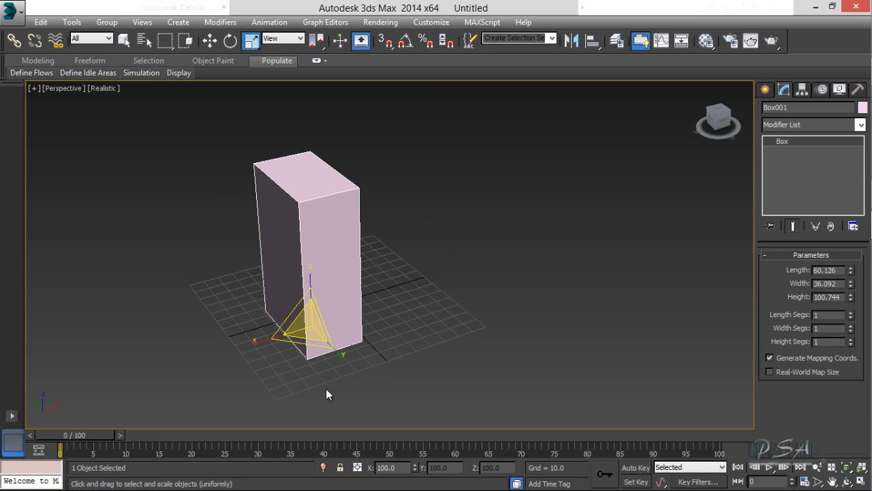
drag(340, 353, 295, 289)
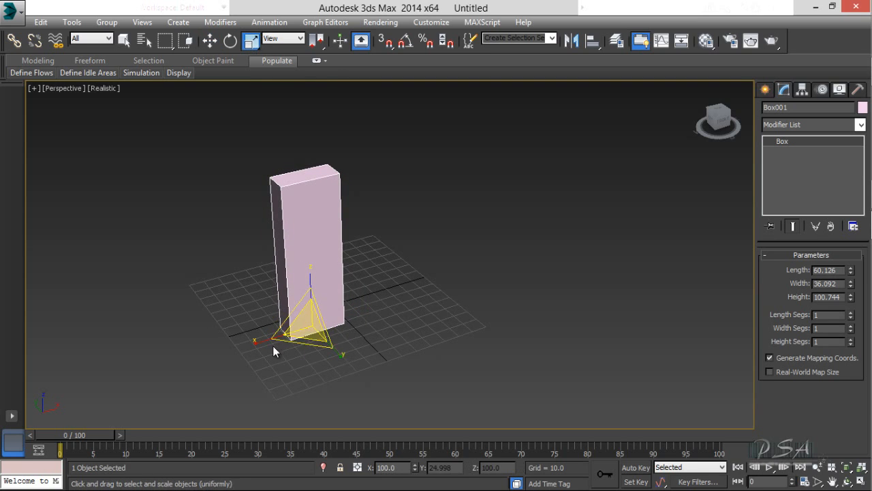
drag(274, 340, 394, 284)
click(377, 251)
- Clone the pillar by rotating it about 19.5° around its X axis, making 10 instances
scroll(362, 242, up, 3)
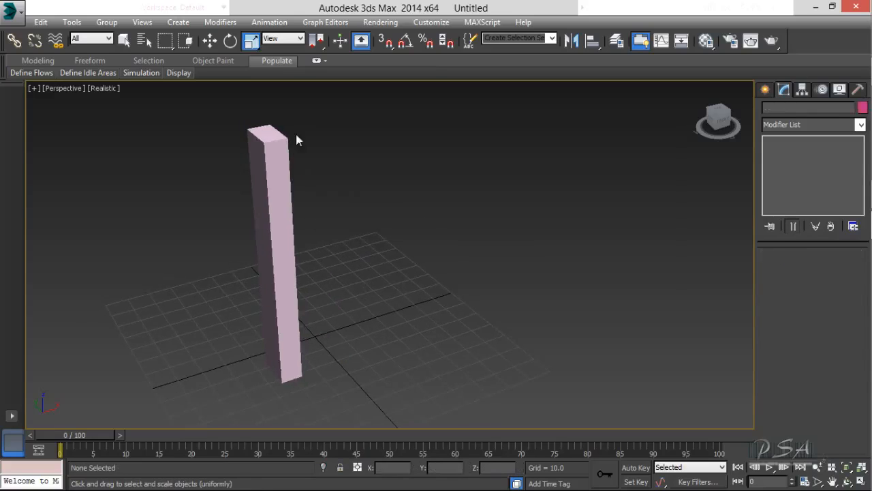
click(230, 41)
click(280, 224)
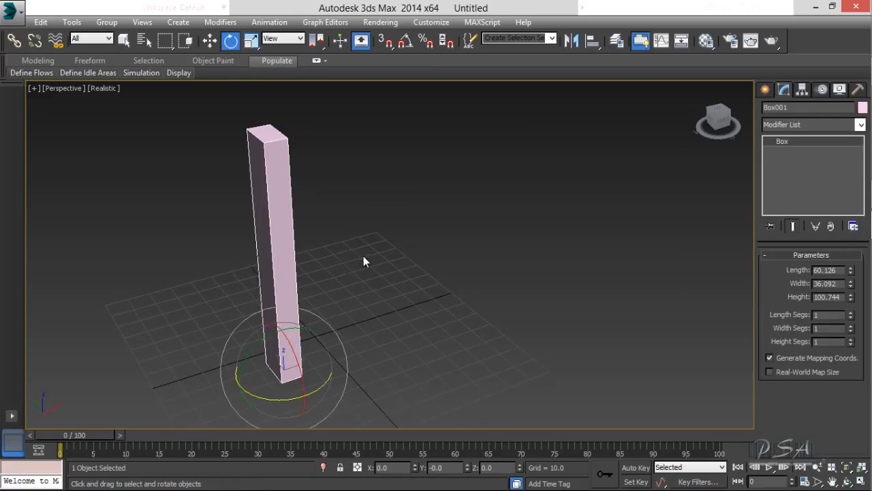
alt+middle_drag(363, 257, 416, 266)
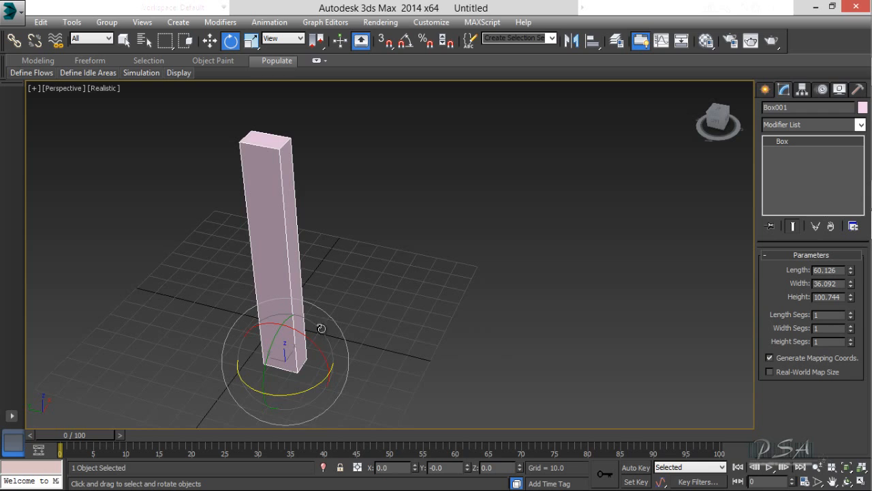
mouse_move(322, 330)
shift+mouse_down()
mouse_move(304, 342)
mouse_move(331, 357)
shift+mouse_up()
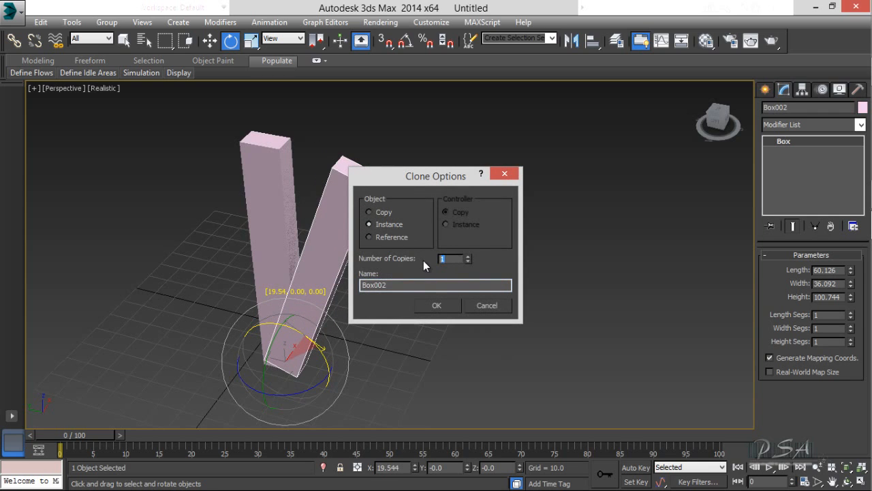
click(436, 305)
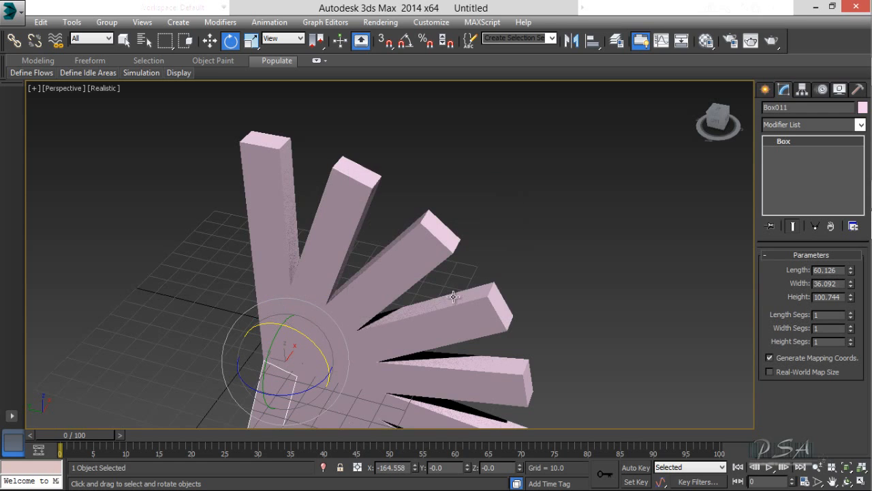
middle_drag(453, 300, 489, 142)
scroll(489, 145, down, 5)
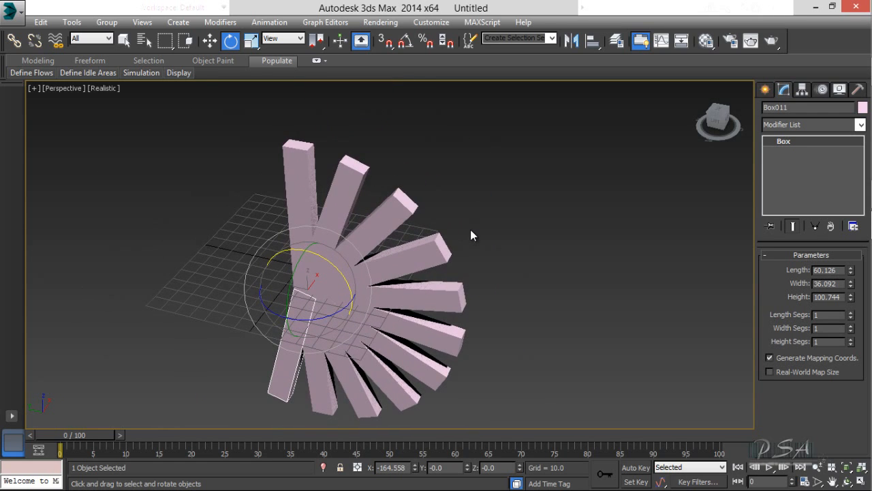
- Undo the rotated clones of the pillar and clear the selection
key(ctrl+z)
click(368, 139)
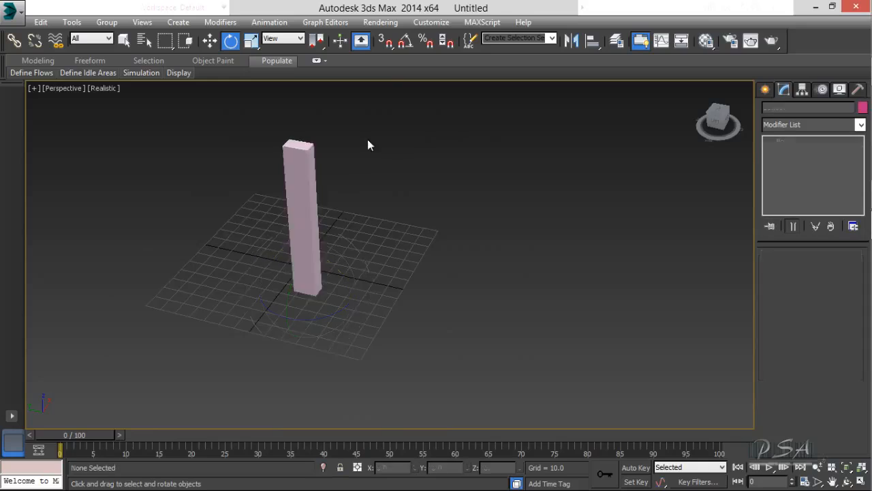
- Select the pillar and set its length segments and width segments to 3 each
middle_drag(274, 175, 325, 212)
scroll(325, 211, up, 3)
scroll(390, 247, down, 3)
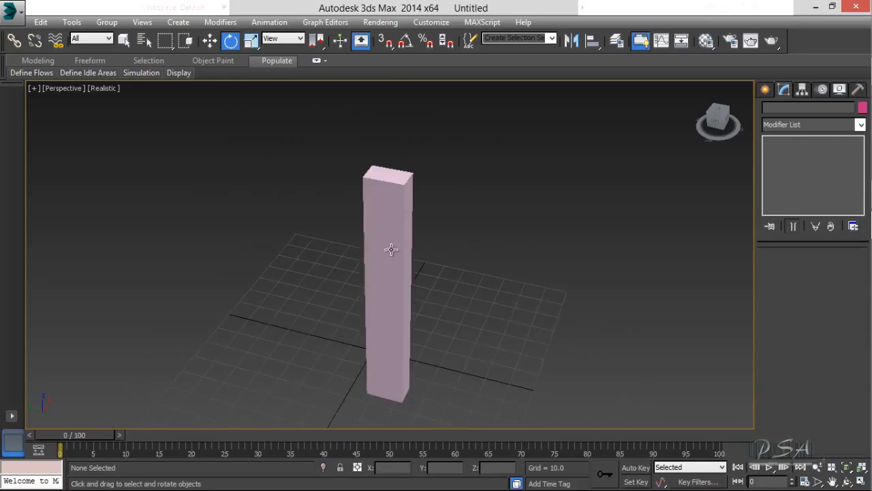
click(389, 247)
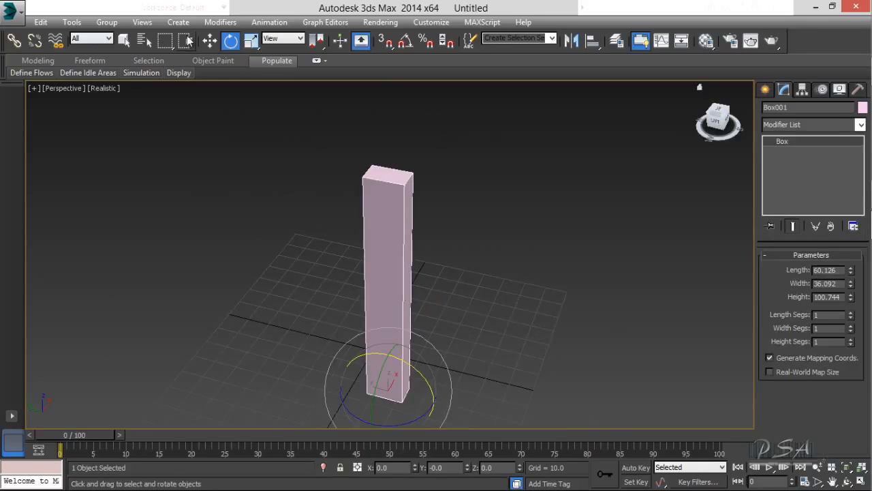
click(210, 41)
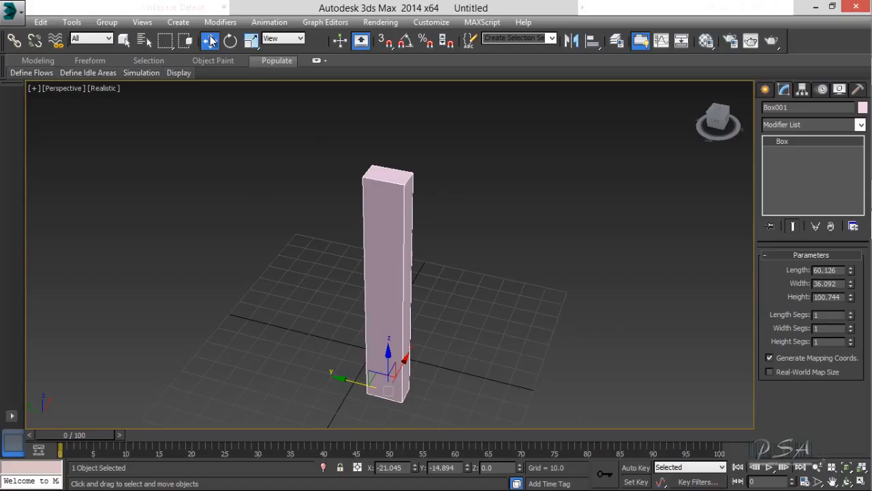
click(850, 312)
click(850, 312)
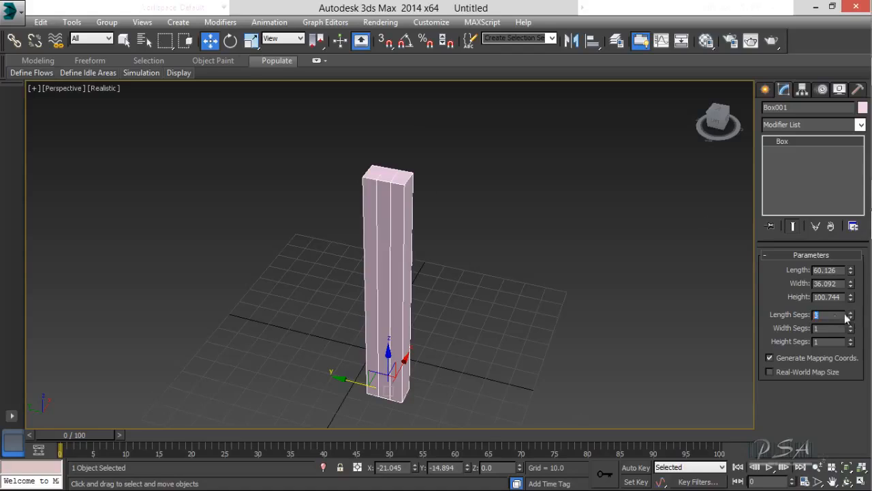
click(851, 326)
click(851, 325)
- Set the pillar's height segments to 11
click(851, 340)
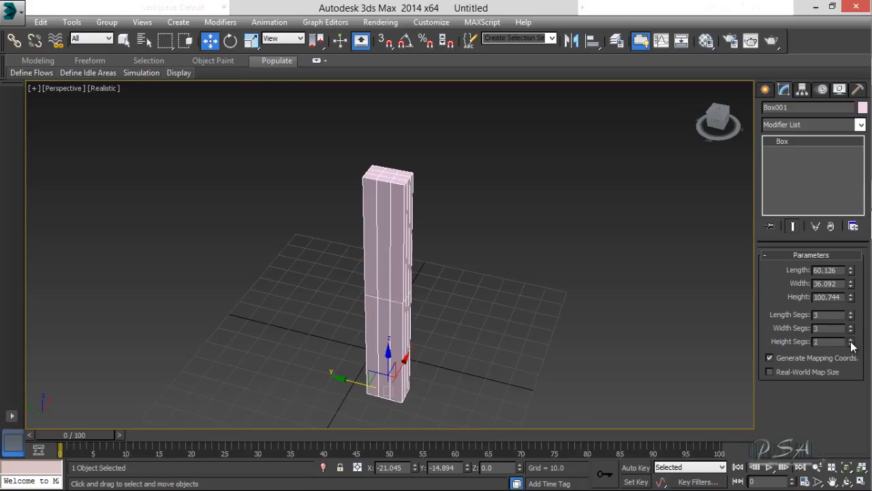
click(851, 340)
click(851, 340)
click(851, 340)
click(851, 340)
click(851, 340)
click(850, 340)
click(851, 340)
click(851, 340)
click(851, 340)
- Deselect and reselect the pillar to compare how its segment edges are displayed
click(446, 226)
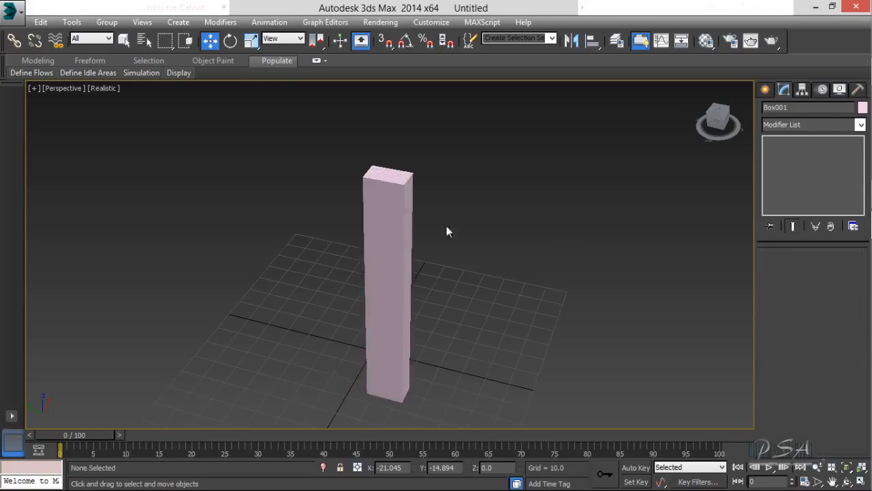
middle_drag(397, 251, 383, 252)
click(407, 251)
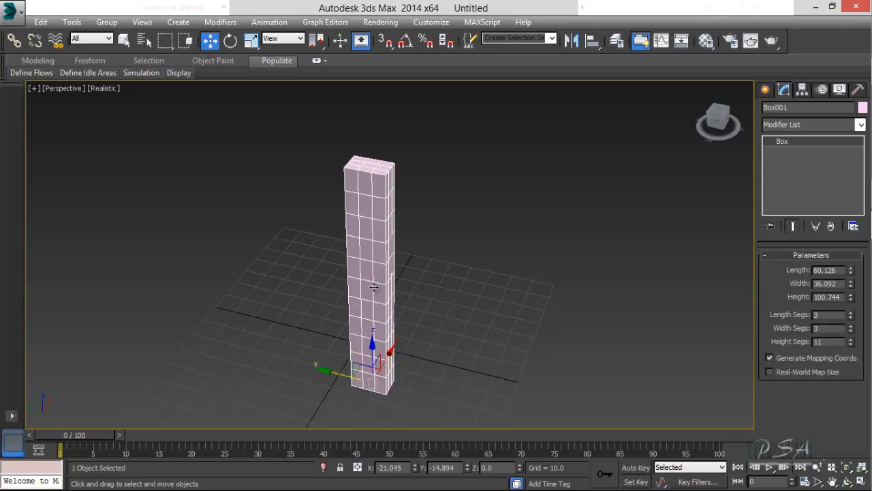
click(459, 224)
click(360, 218)
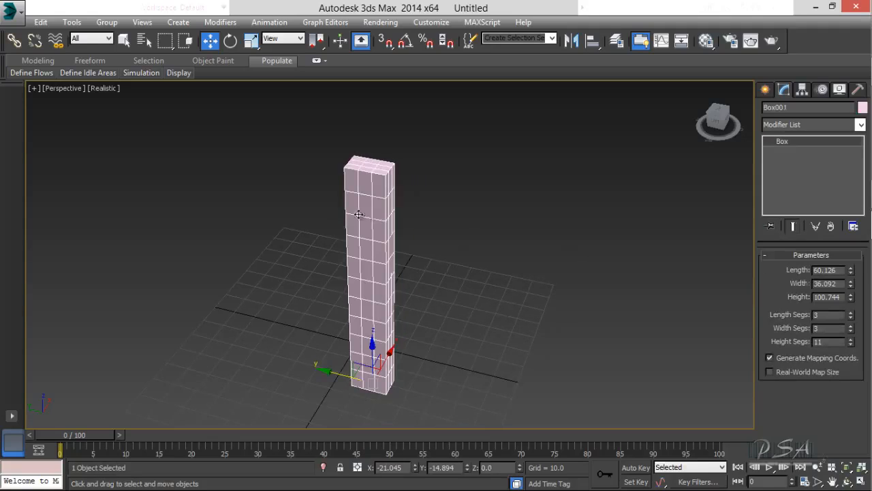
- Show the selected pillar in Wireframe and return the viewport to Realistic shading
click(103, 89)
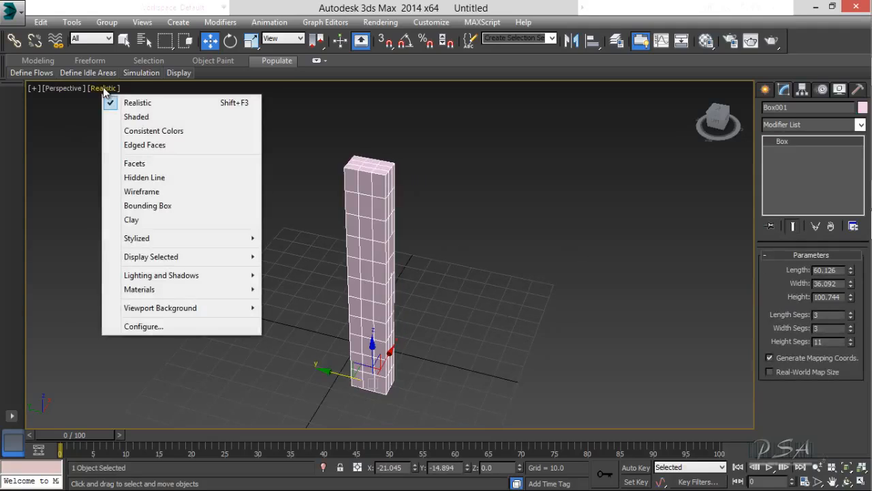
click(143, 193)
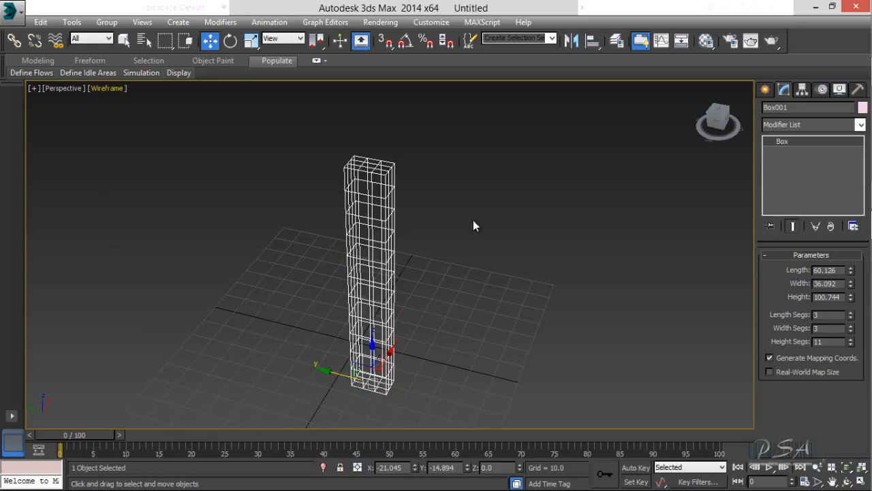
click(105, 88)
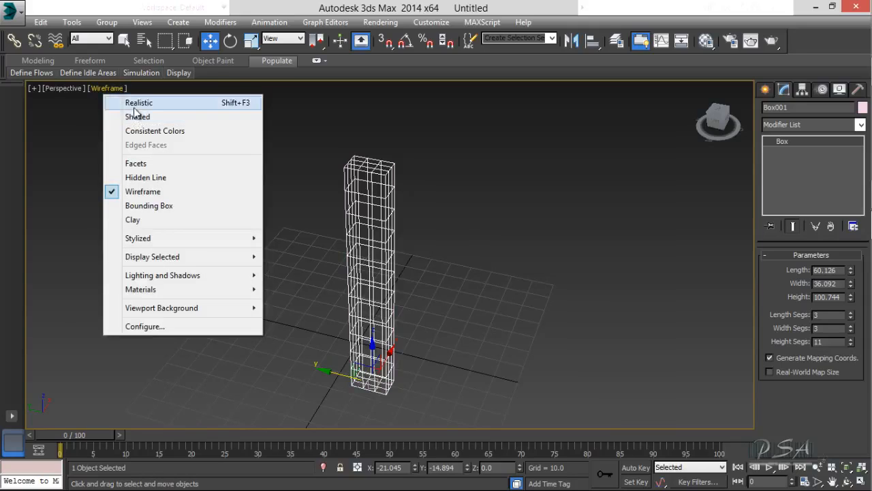
click(134, 105)
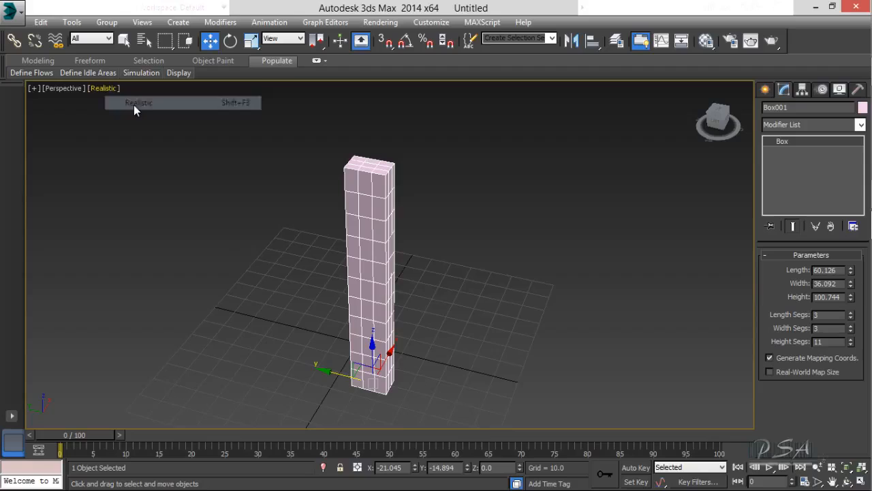
- Compare the unselected and selected pillar in Wireframe, restore Realistic shading and clear the selection
click(102, 89)
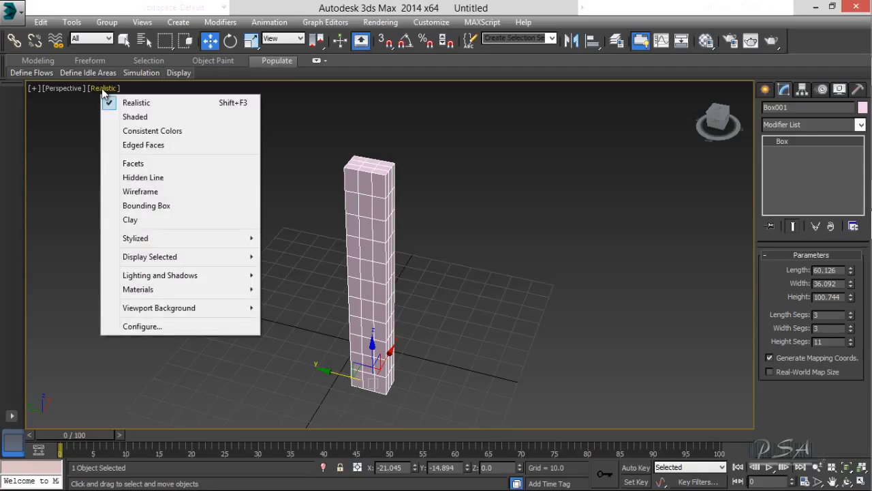
click(140, 192)
click(173, 183)
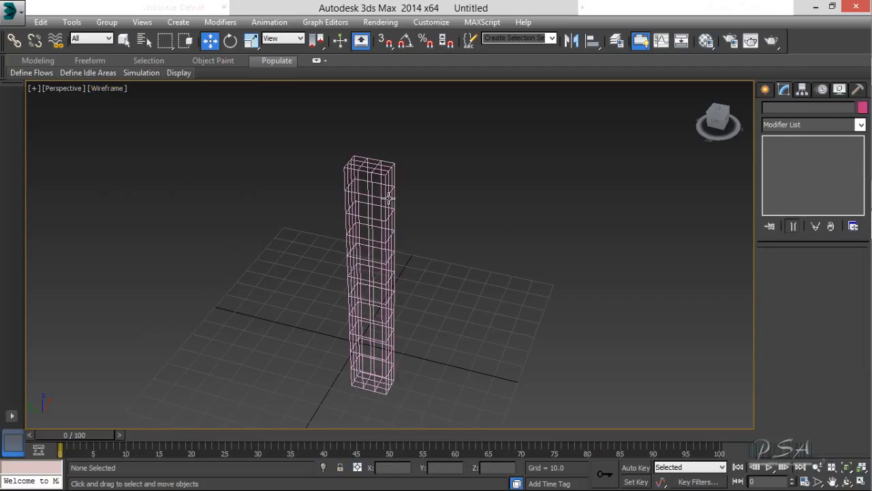
click(351, 206)
click(107, 88)
click(125, 103)
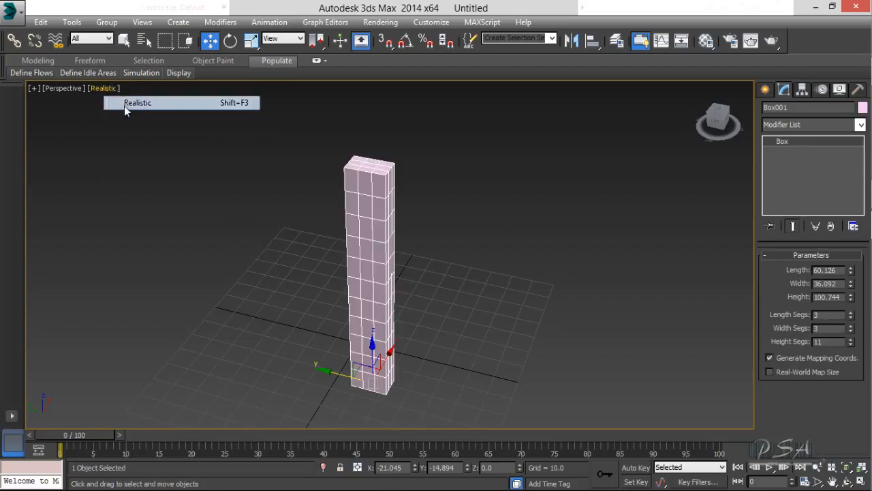
click(480, 180)
- Switch the viewport through Shaded and Wireframe display and back to Realistic
mouse_move(92, 73)
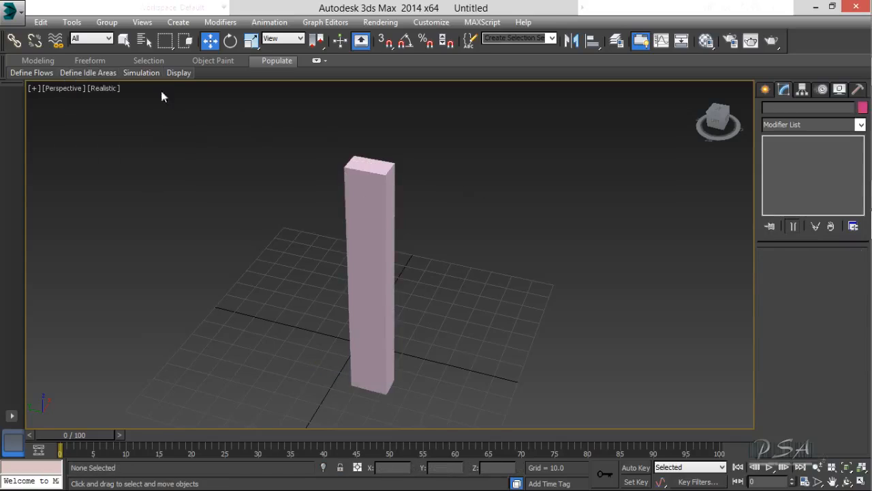
click(105, 89)
click(140, 117)
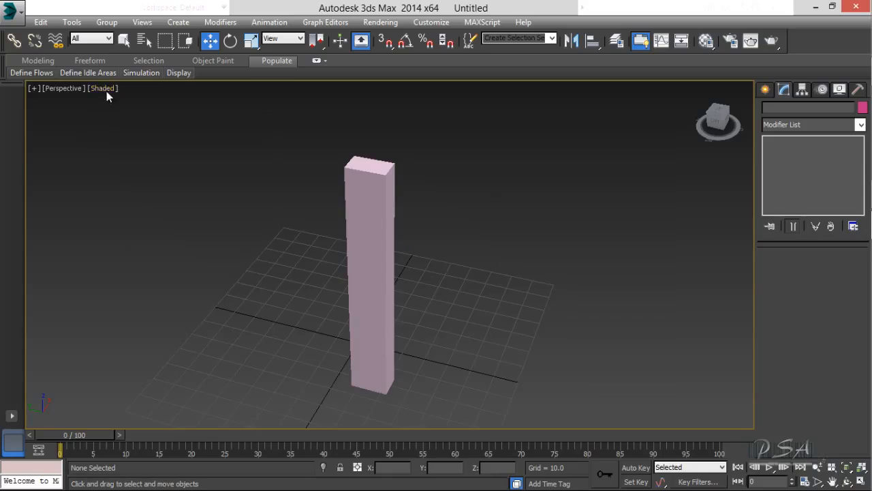
click(106, 90)
click(160, 191)
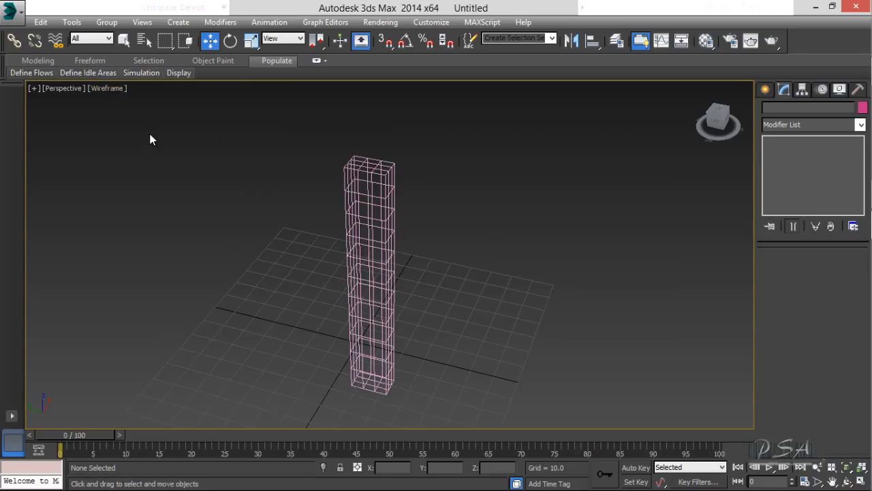
click(113, 89)
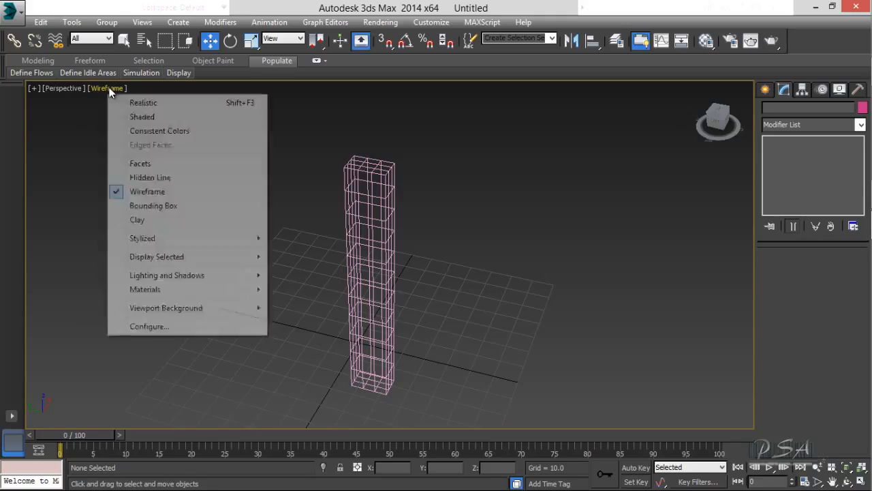
click(133, 105)
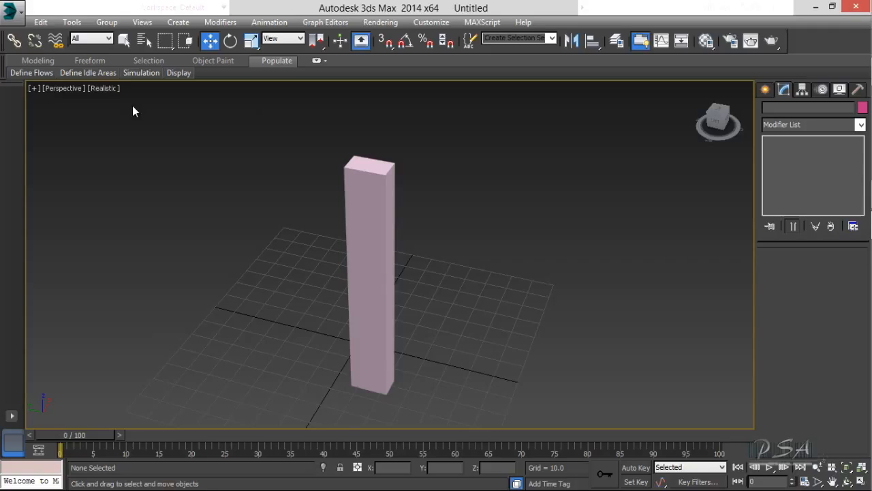
- Turn on Edged Faces in the Perspective viewport and select the pillar to check its segment edges
key(F4)
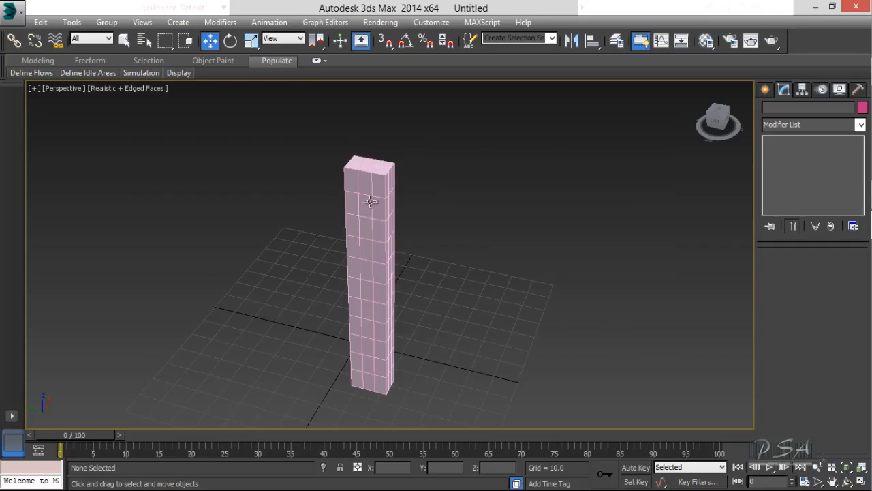
scroll(355, 195, up, 6)
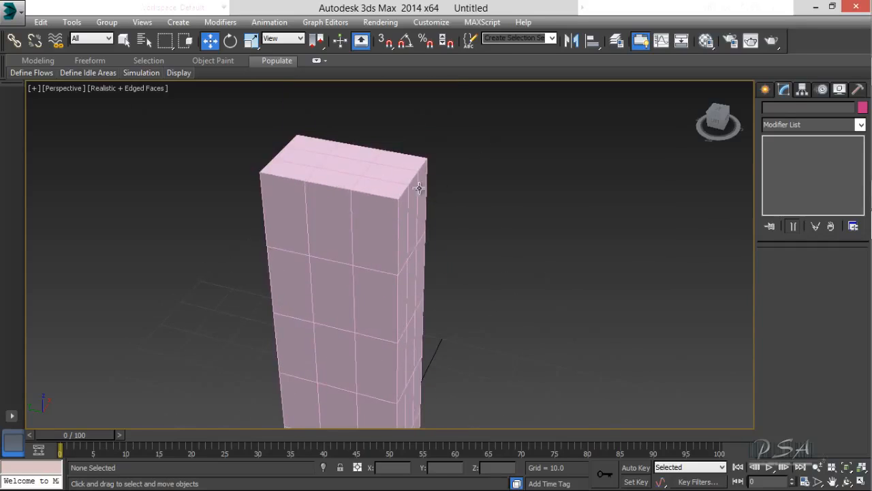
click(395, 195)
click(434, 189)
click(419, 234)
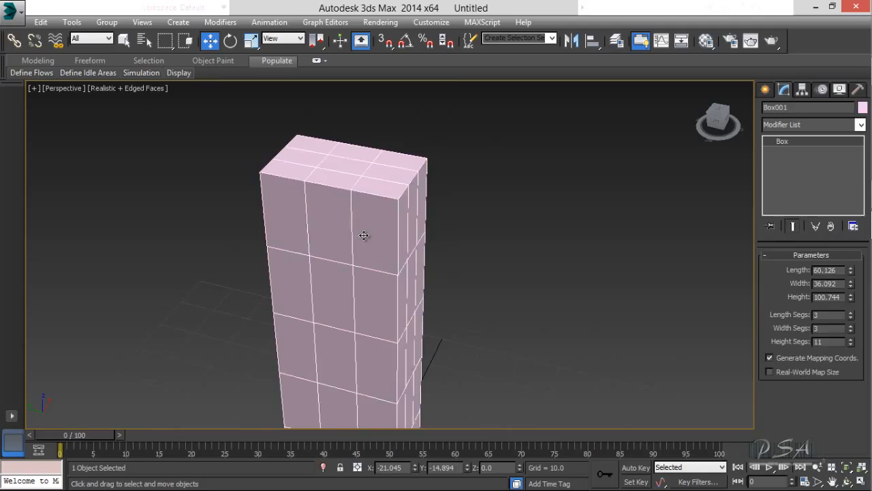
scroll(364, 235, down, 6)
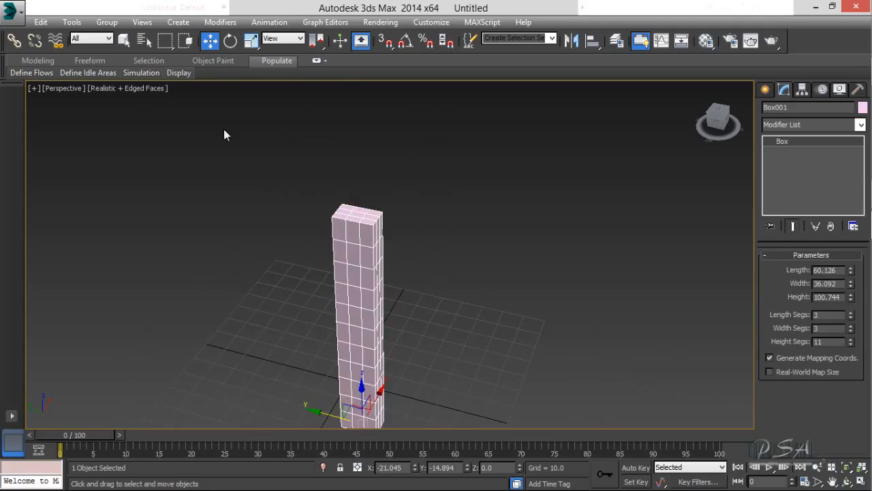
- Review the viewport's shading options and examine the pillar's edges up close
click(113, 88)
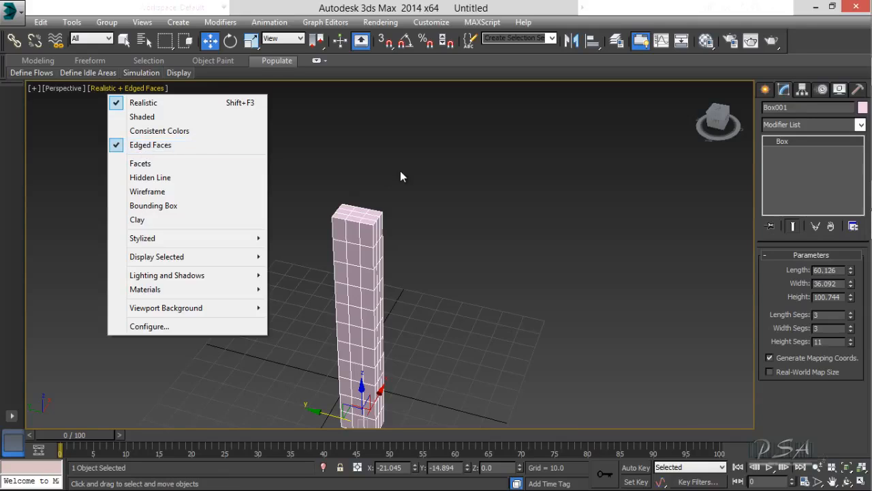
click(374, 286)
scroll(368, 295, up, 8)
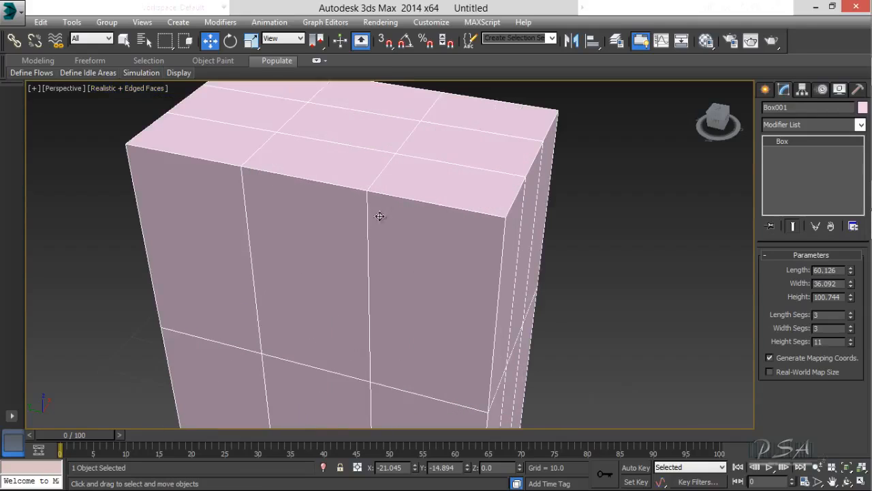
scroll(320, 244, down, 5)
middle_drag(403, 274, 404, 204)
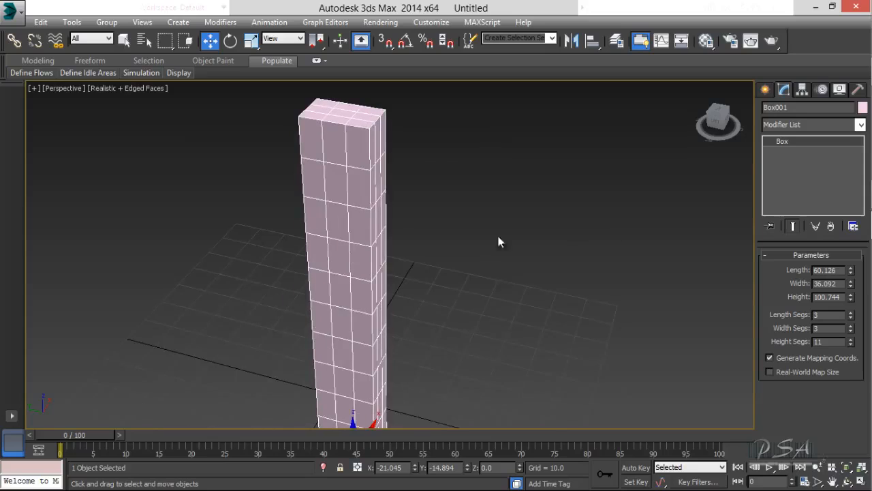
- Apply a Bend modifier to the pillar with a bend angle of 84
click(175, 23)
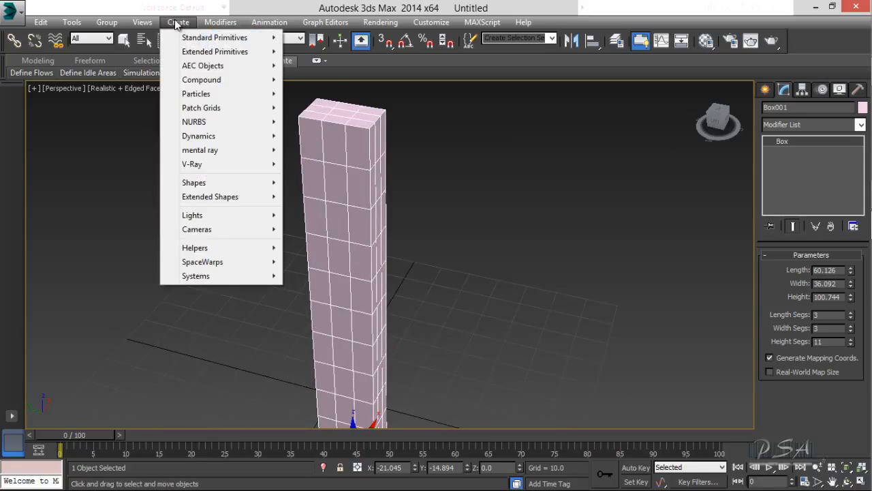
key(Escape)
click(216, 23)
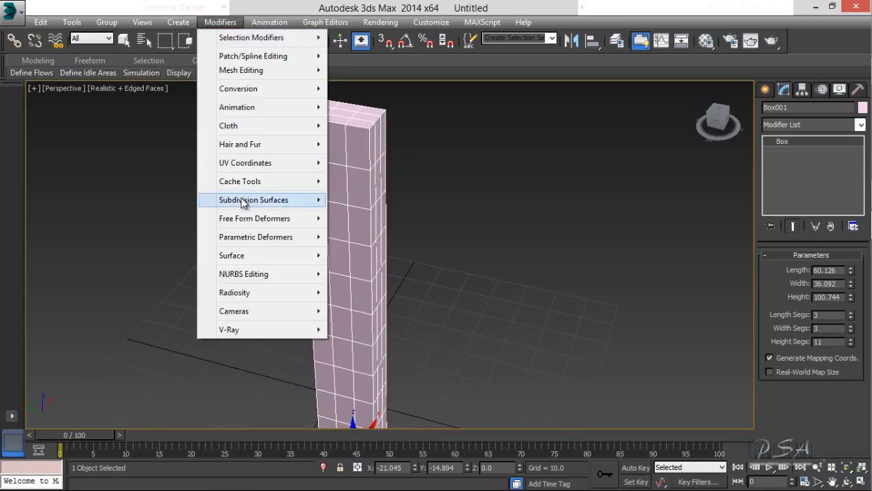
mouse_move(323, 238)
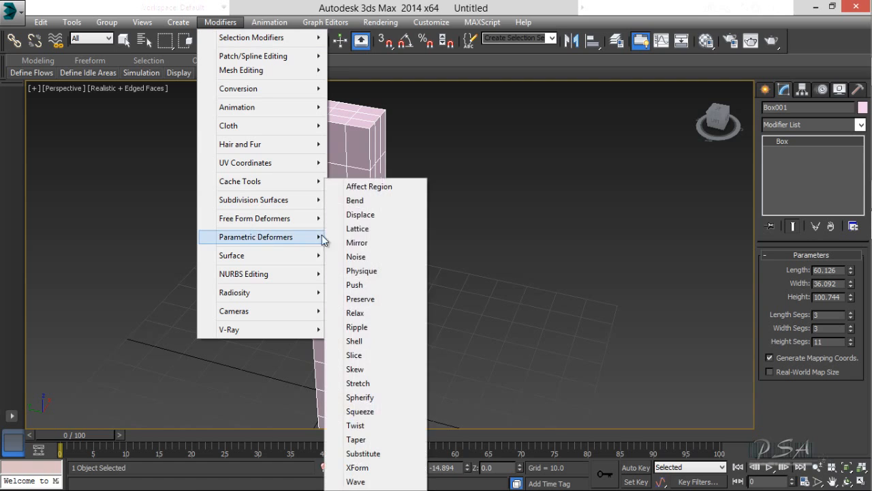
click(353, 200)
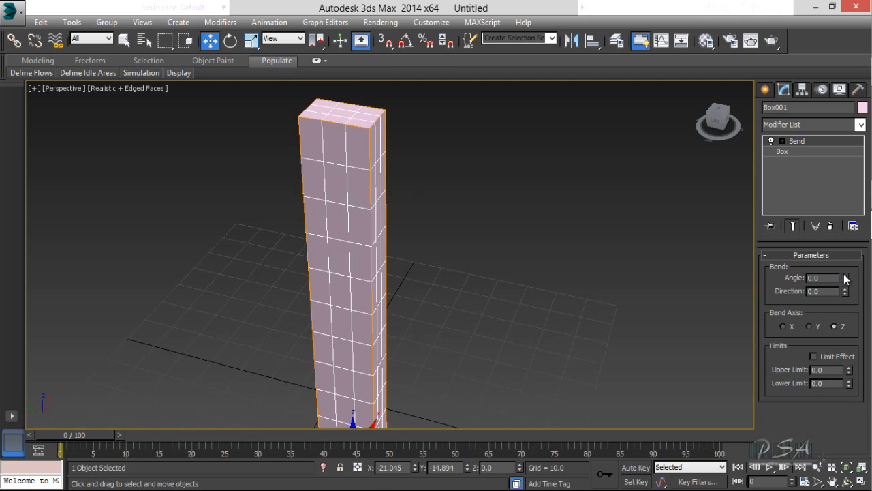
drag(845, 278, 849, 172)
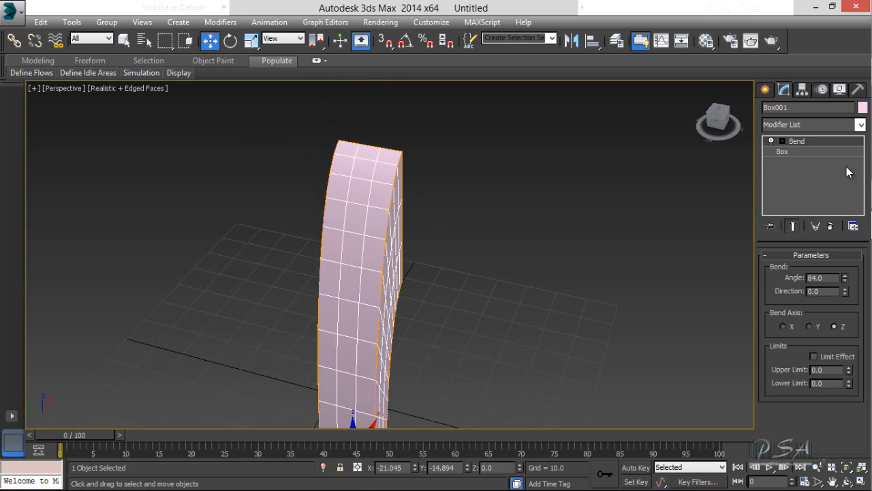
- Try the Y bend axis, switch it to X and set the bend angle to 101
drag(721, 119, 698, 259)
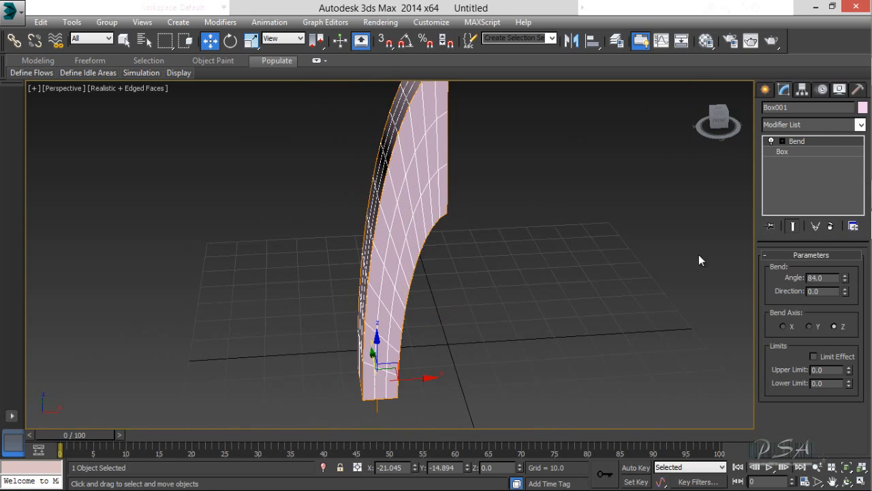
click(808, 326)
click(783, 326)
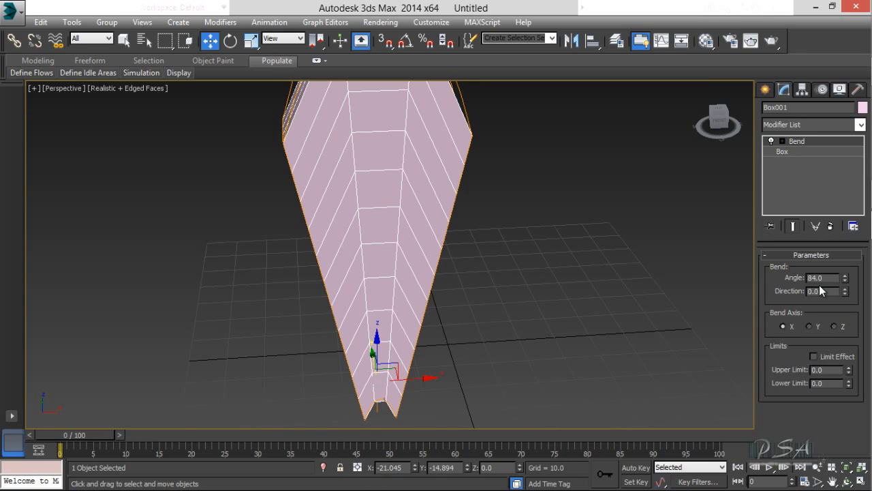
drag(845, 277, 827, 259)
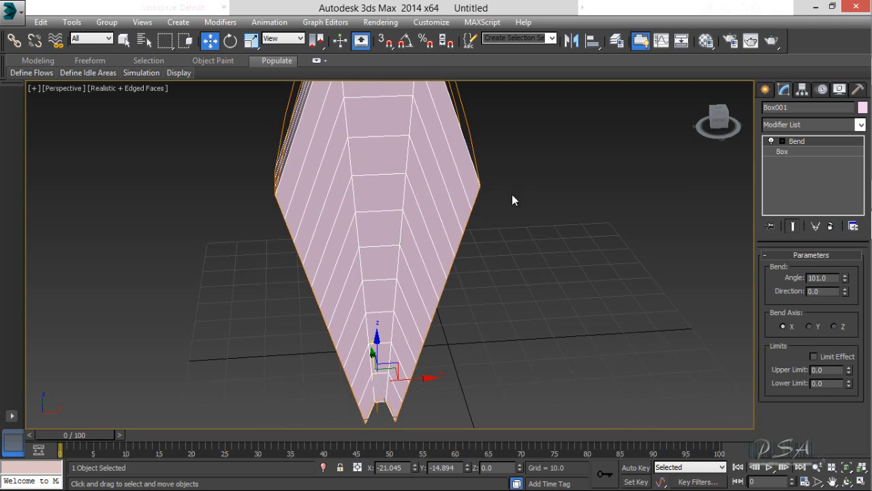
- Activate the Bend modifier's gizmo and shift it up slightly, to a Z of about 0.27, in the Perspective view
middle_drag(511, 196, 530, 260)
scroll(530, 259, down, 2)
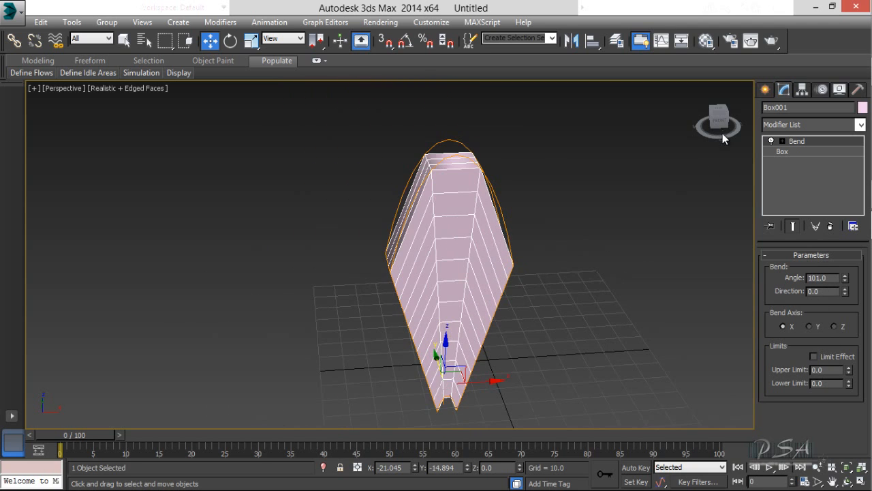
drag(727, 127, 710, 112)
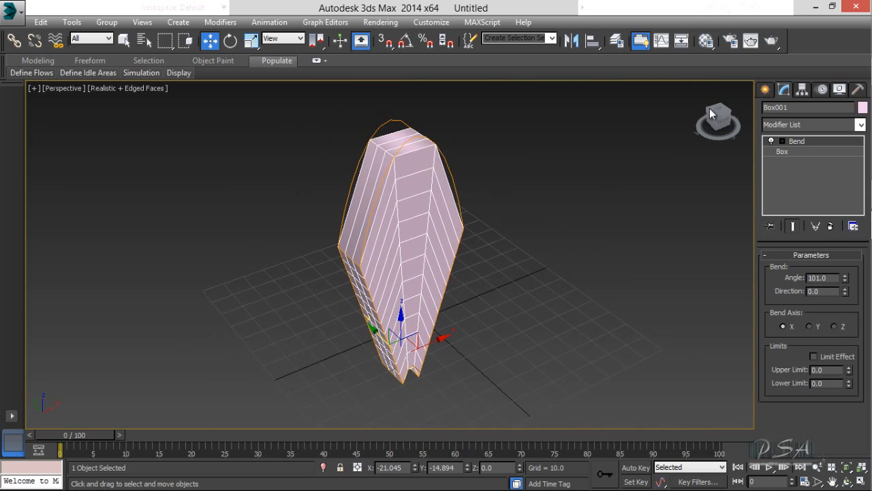
click(782, 141)
click(800, 151)
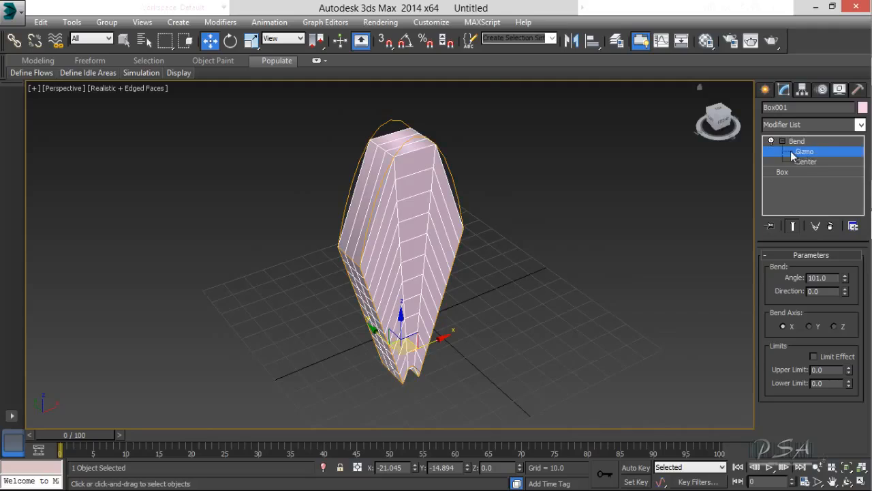
drag(719, 117, 684, 118)
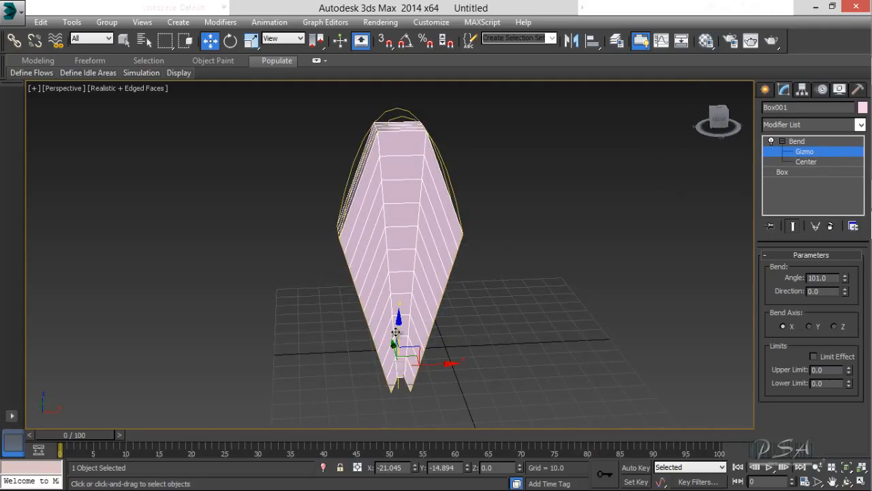
drag(395, 332, 454, 331)
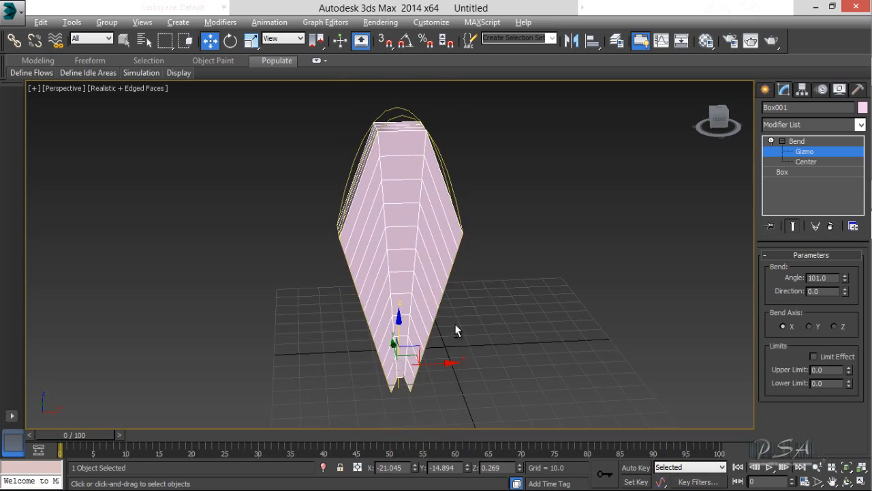
- Raise the Bend gizmo along the pillar in the Front view to a Z of about 68.6
key(alt+w)
right_click(571, 205)
key(alt+w)
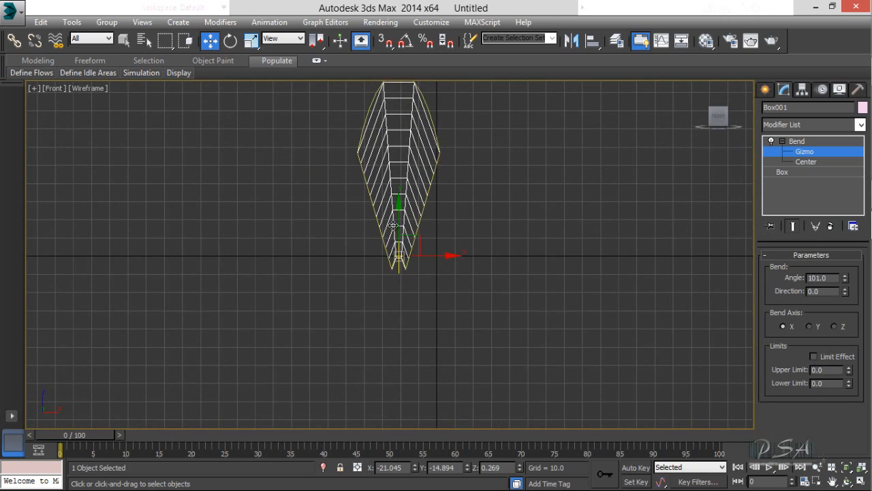
drag(399, 217, 419, 92)
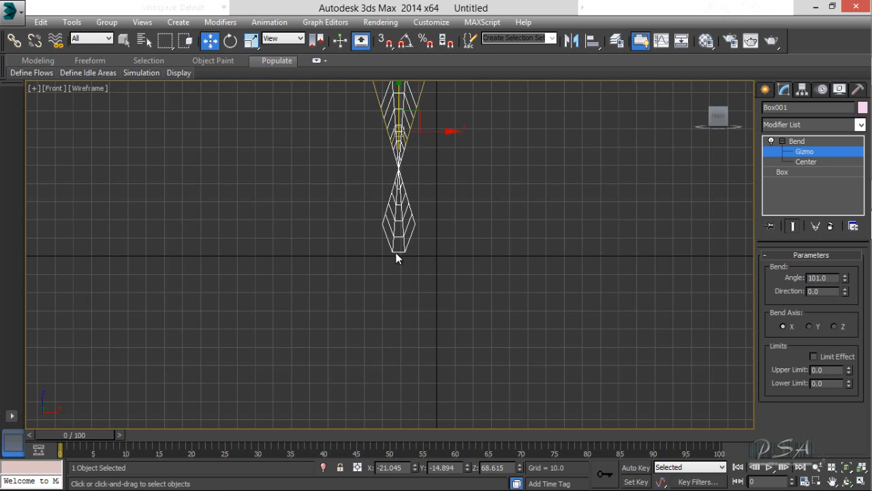
- Lower the Bend gizmo below the pillar's base to a Z of about -45.5
middle_drag(398, 257, 421, 285)
drag(396, 182, 407, 383)
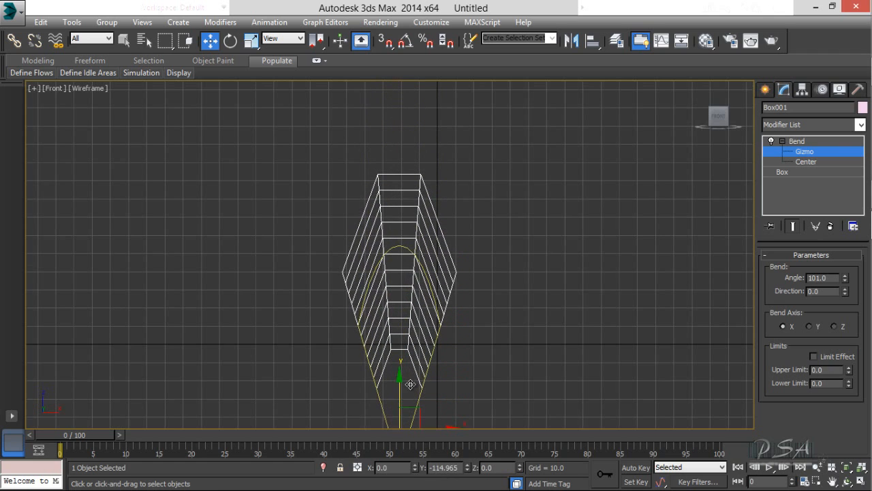
middle_drag(475, 366, 470, 272)
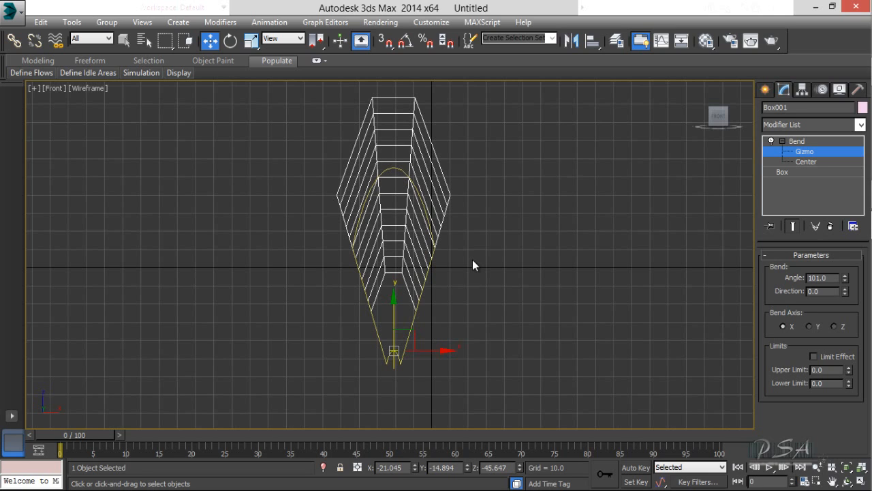
mouse_move(395, 316)
mouse_down()
mouse_move(399, 211)
mouse_move(409, 311)
mouse_up()
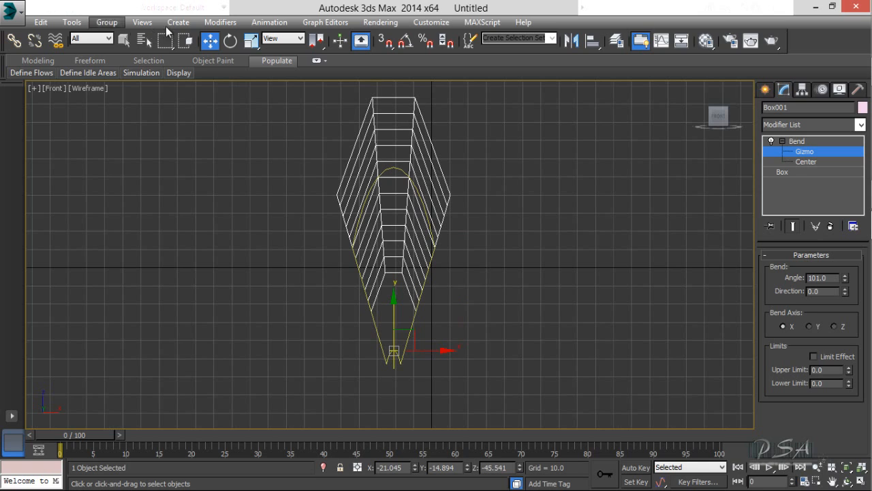
- Remove the Bend modifier from the pillar and reselect the pillar in the Perspective view
click(801, 149)
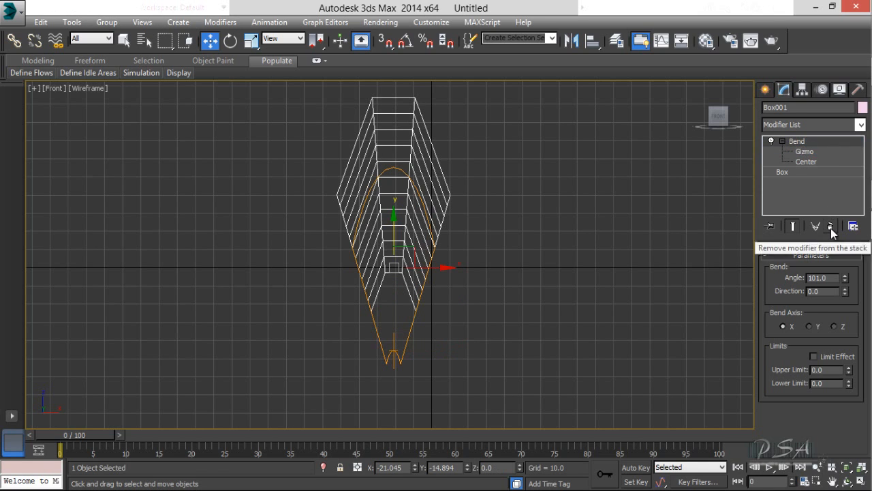
click(830, 226)
click(580, 194)
middle_drag(388, 178, 392, 232)
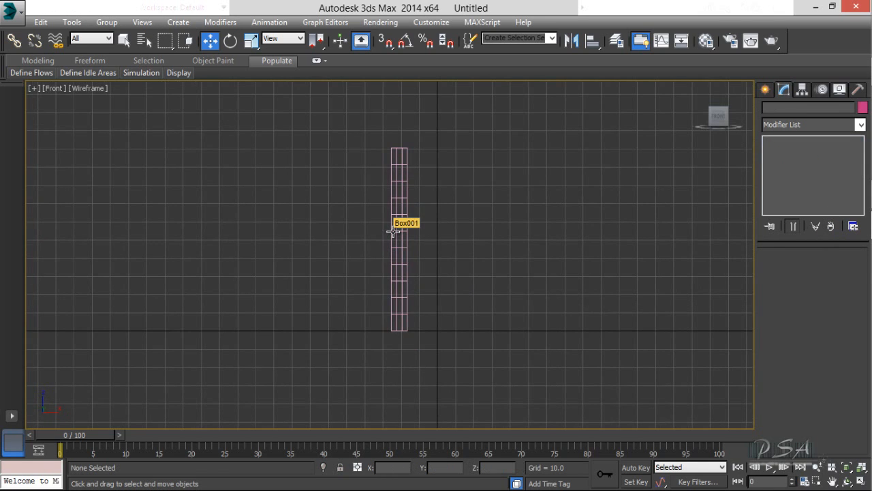
key(alt+w)
click(576, 288)
key(alt+w)
drag(396, 263, 389, 257)
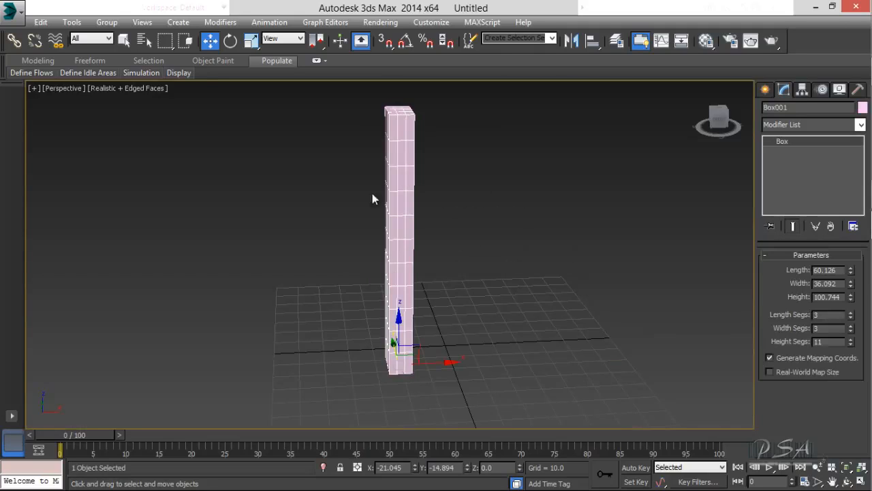
drag(492, 156, 327, 212)
- Try an FFD Box modifier on the pillar, reselect the pillar to view the lattice, and remove the modifier
click(229, 23)
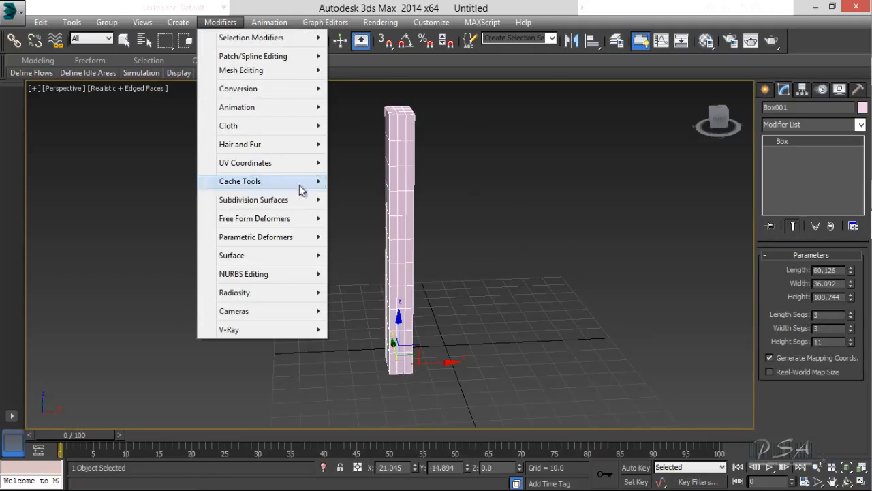
mouse_move(258, 227)
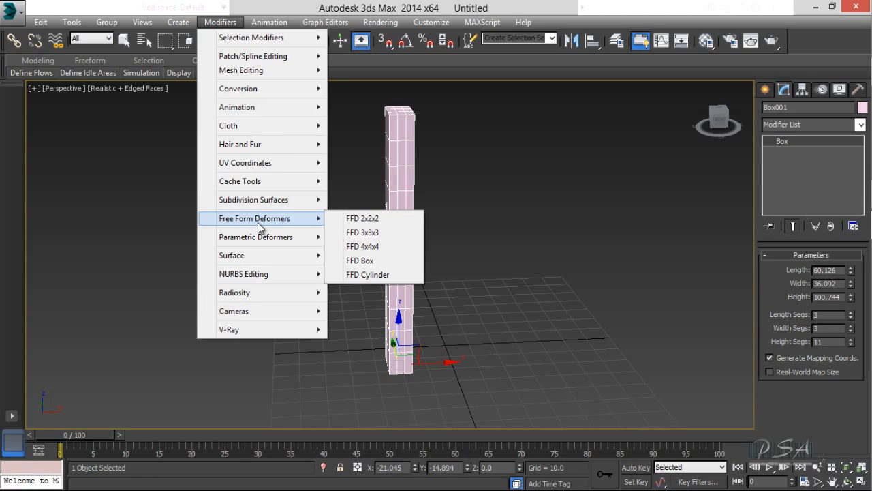
click(360, 261)
click(438, 212)
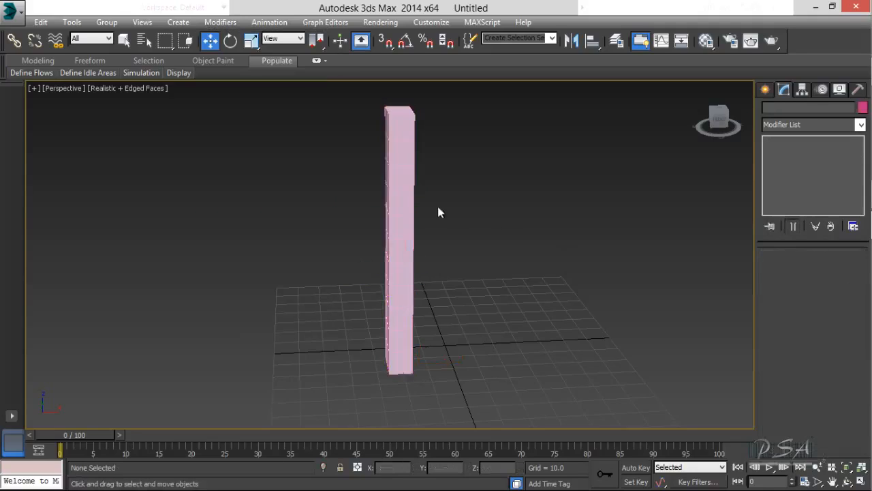
click(398, 214)
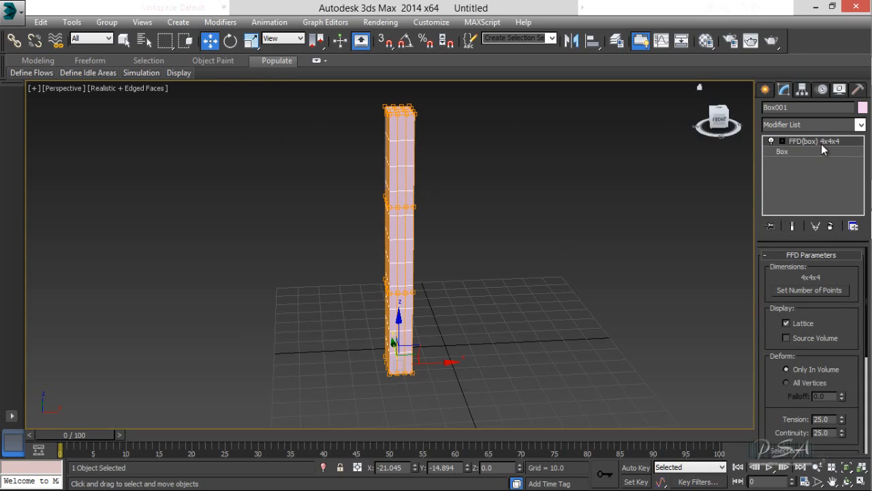
click(830, 227)
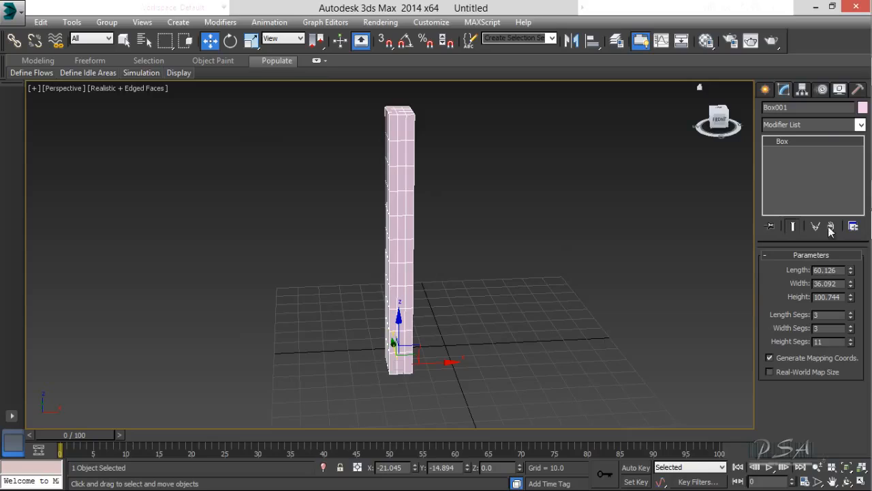
- Apply the FFD Box modifier to the pillar once more and delete it from the stack
click(220, 22)
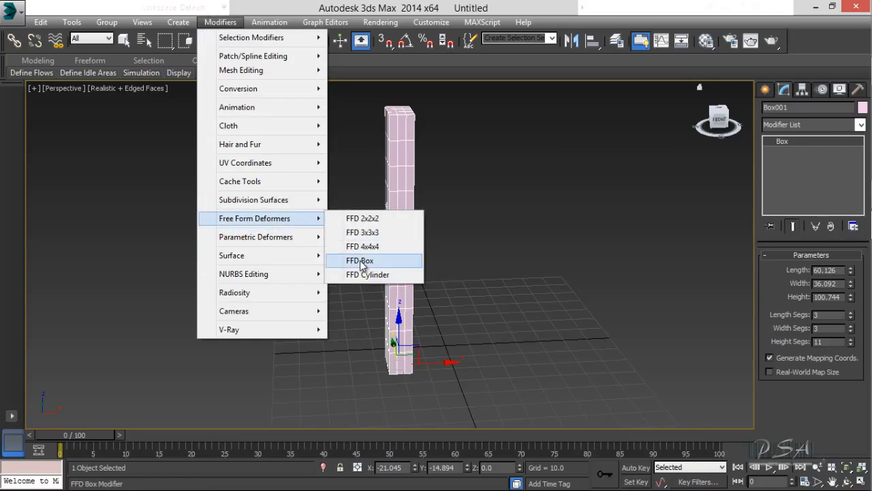
click(362, 262)
middle_drag(431, 223, 450, 271)
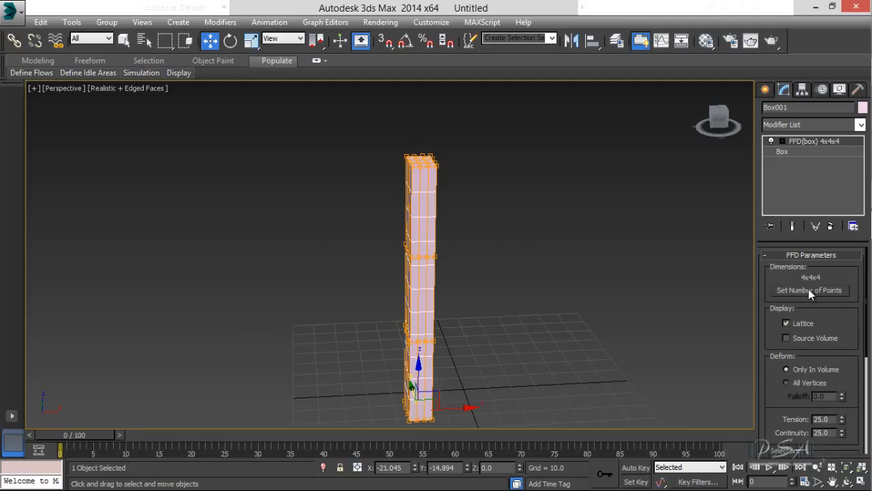
click(831, 226)
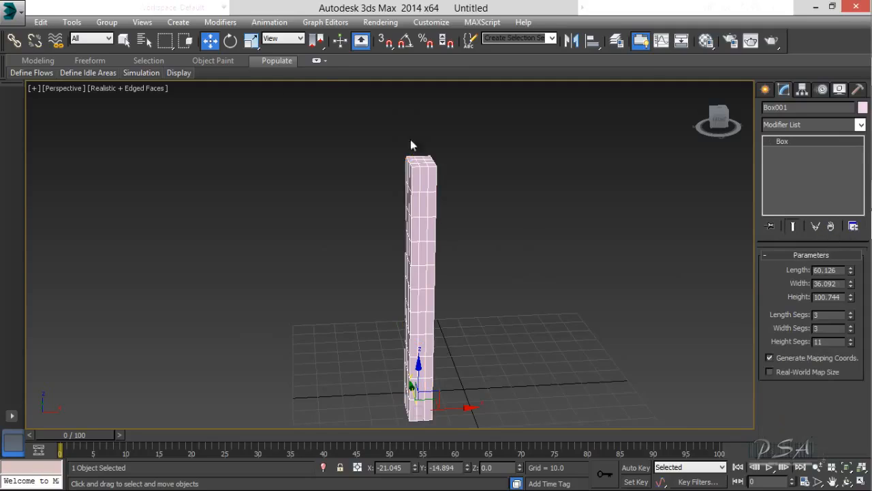
- Try an FFD 2x2x2 modifier on the pillar, inspect its corner control points, and remove the modifier
click(220, 22)
mouse_move(292, 219)
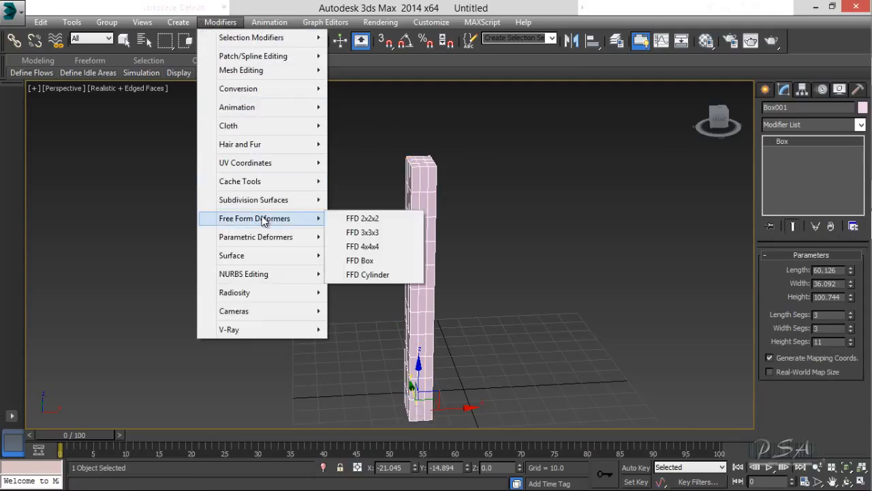
click(362, 218)
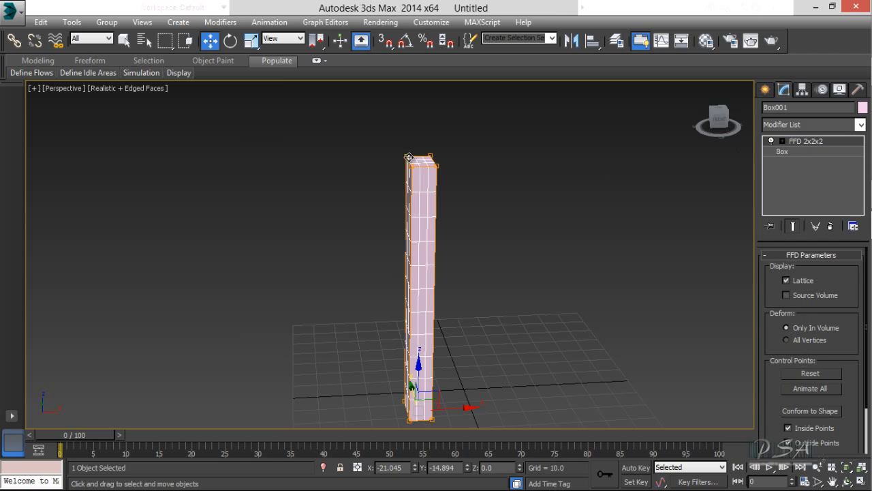
middle_drag(459, 305, 391, 264)
scroll(337, 314, up, 3)
scroll(414, 148, down, 3)
middle_drag(415, 148, 412, 234)
middle_drag(385, 341, 393, 266)
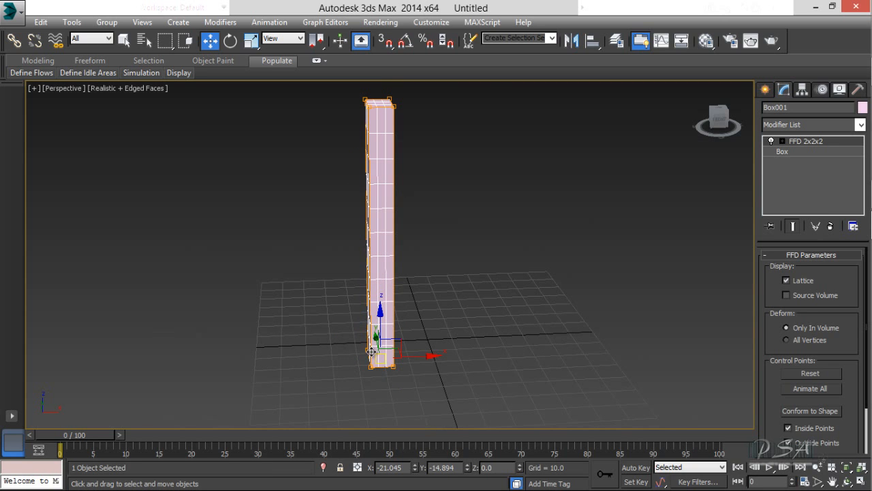
mouse_move(712, 121)
mouse_down()
mouse_move(748, 122)
mouse_move(67, 119)
mouse_move(127, 127)
mouse_move(710, 120)
mouse_up()
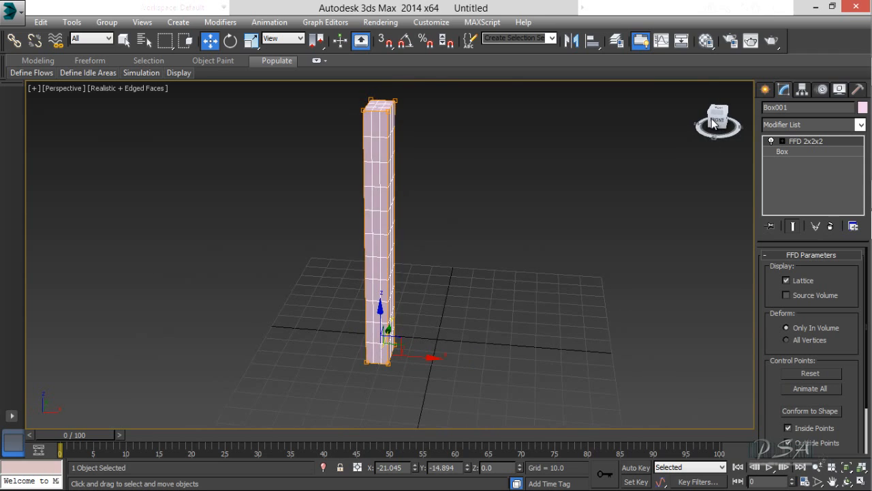
click(830, 225)
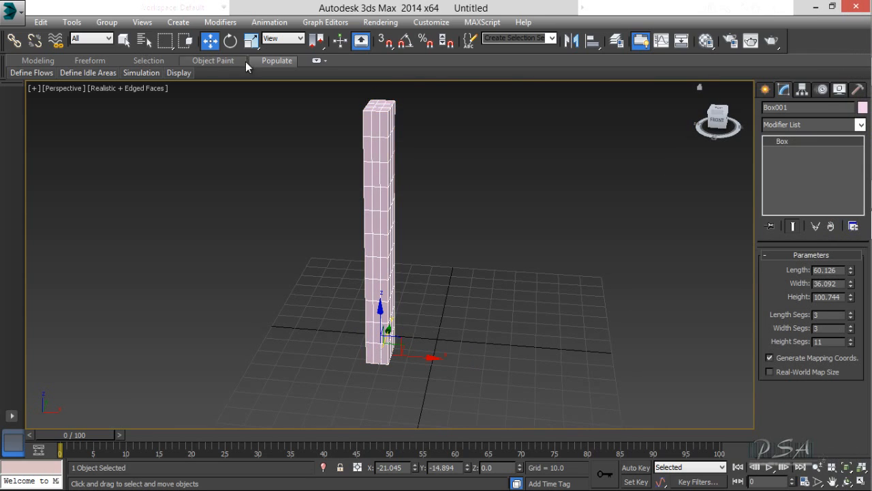
- Try an FFD 3x3x3 modifier on the pillar and remove it from the stack
click(220, 22)
mouse_move(320, 220)
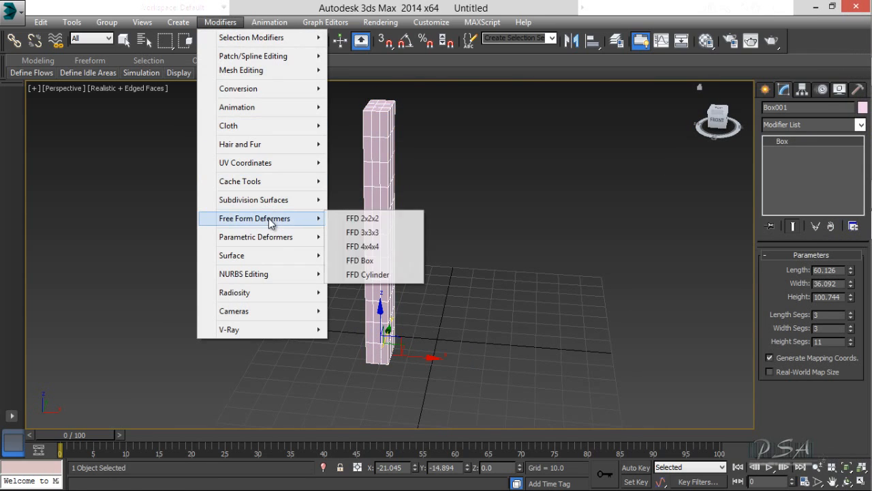
click(368, 232)
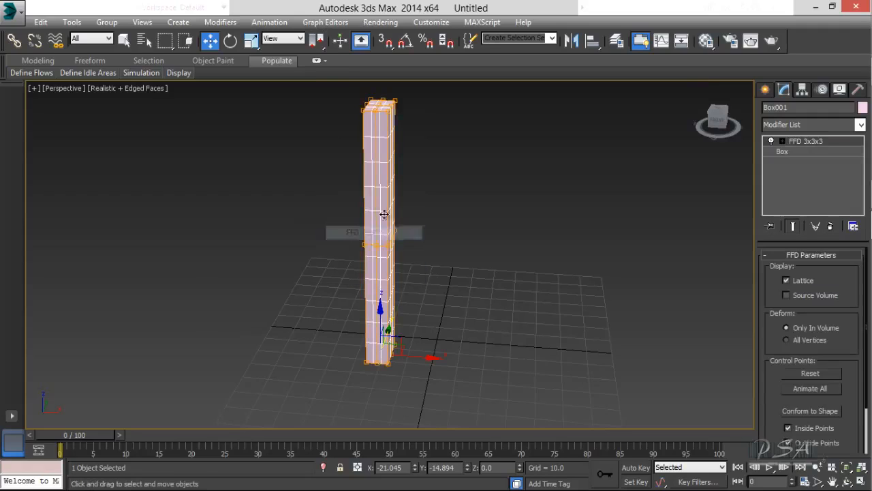
click(830, 226)
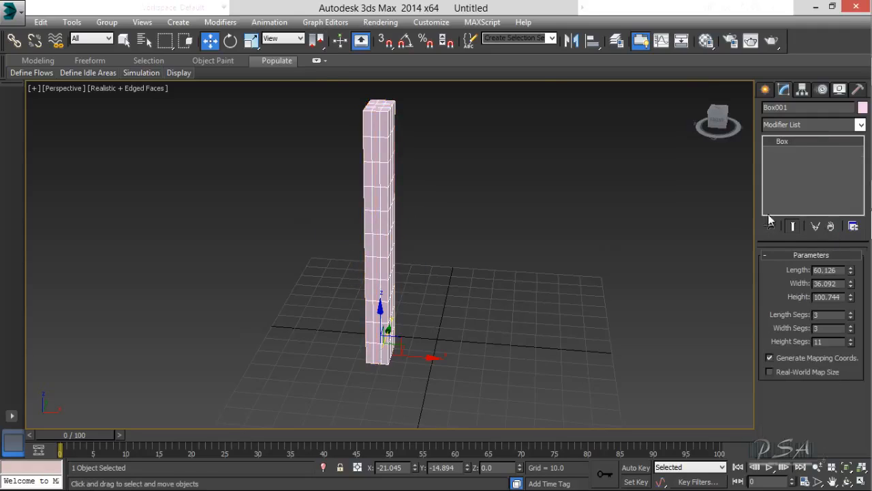
- Apply an FFD Box modifier to the pillar and set its number of points to length 6, width 7 and height 7
click(231, 20)
mouse_move(253, 220)
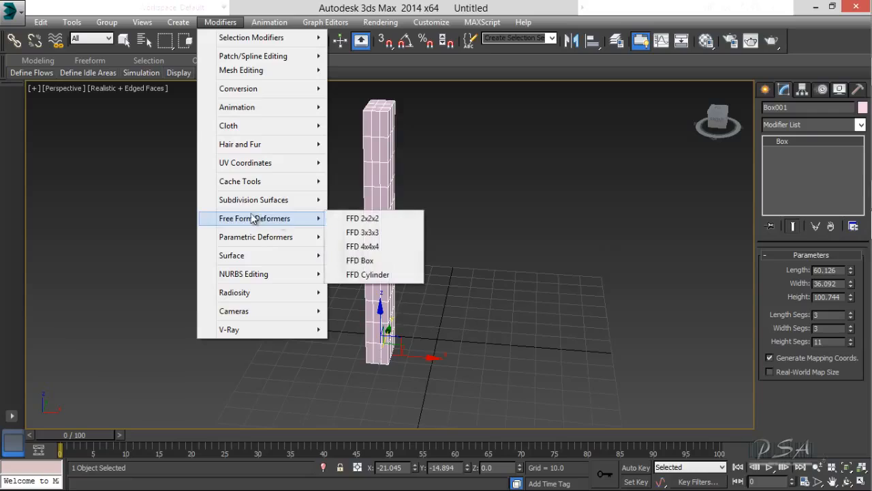
click(353, 262)
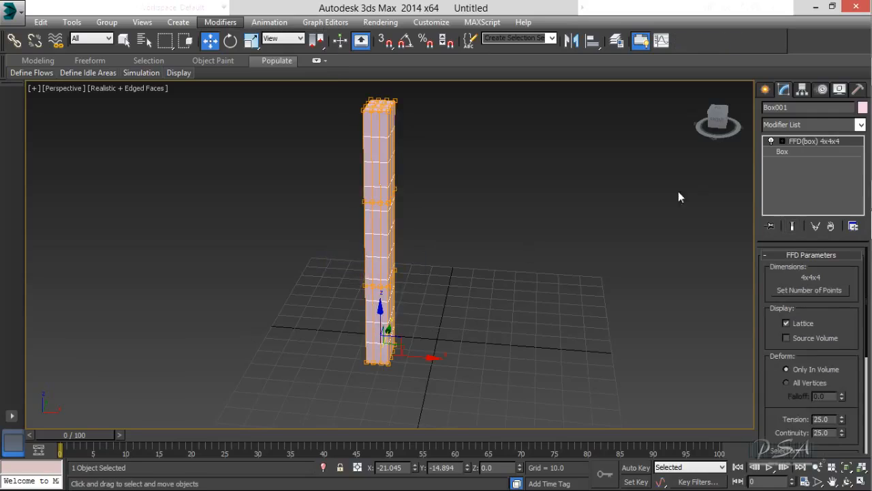
click(809, 289)
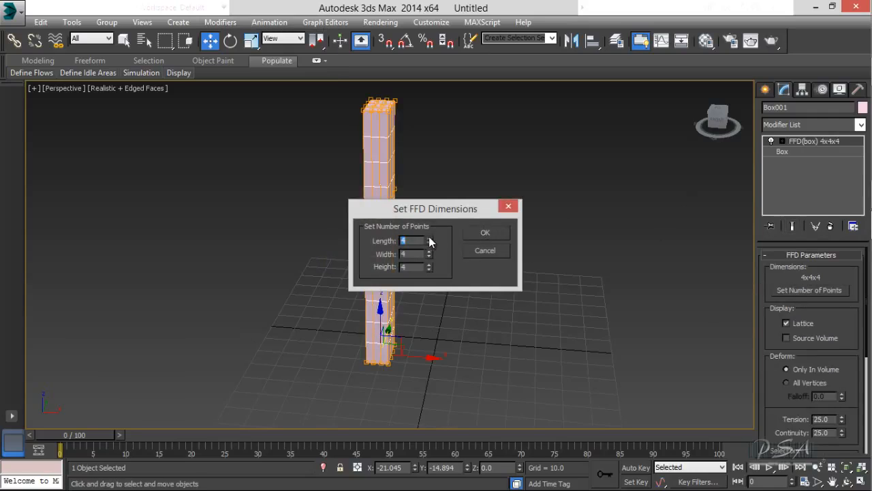
text(6)
click(485, 232)
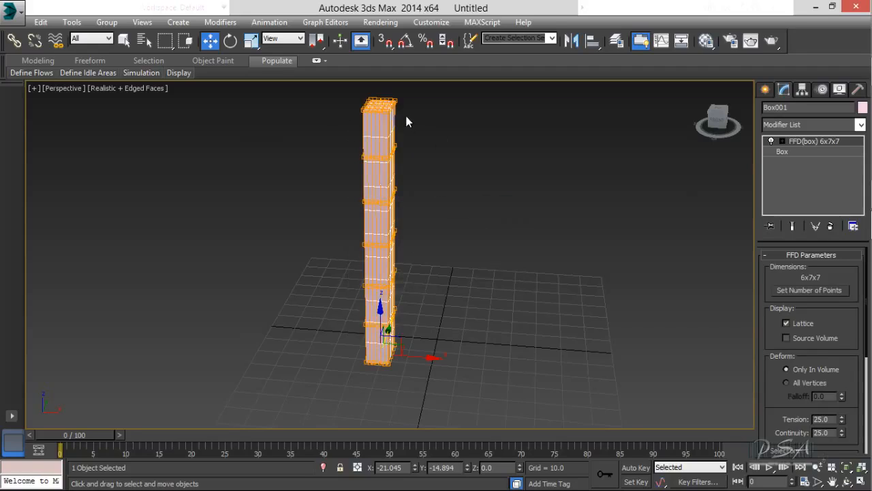
- Deselect and reselect the pillar to examine its FFD lattice points
middle_drag(414, 158, 432, 190)
click(522, 168)
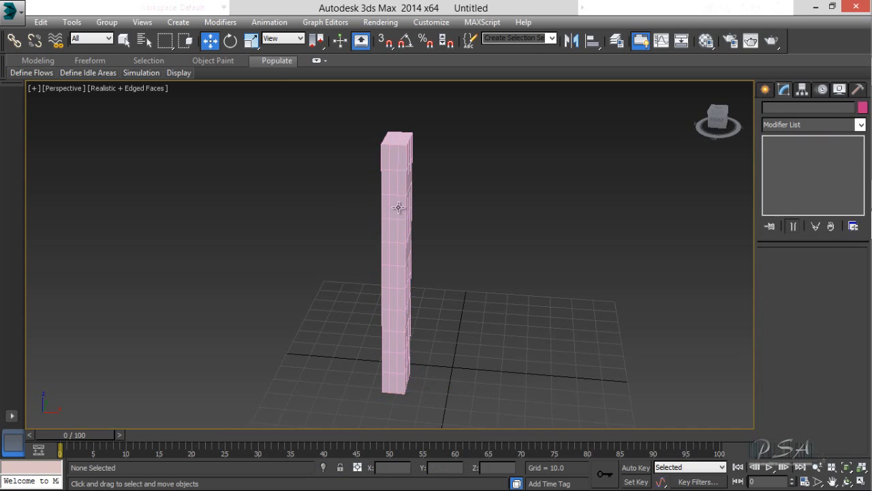
click(398, 207)
middle_drag(419, 219, 405, 200)
middle_drag(377, 134, 383, 161)
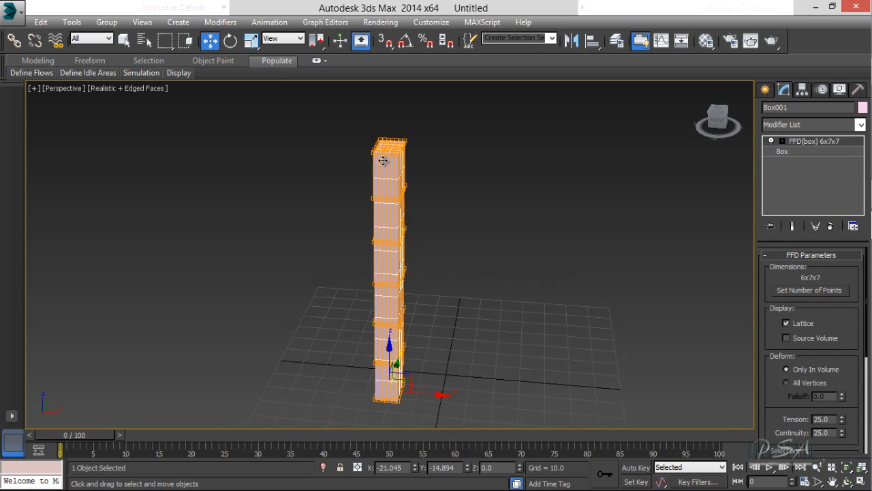
- Render the undeformed pillar from the Perspective view and close the rendered frame
click(771, 42)
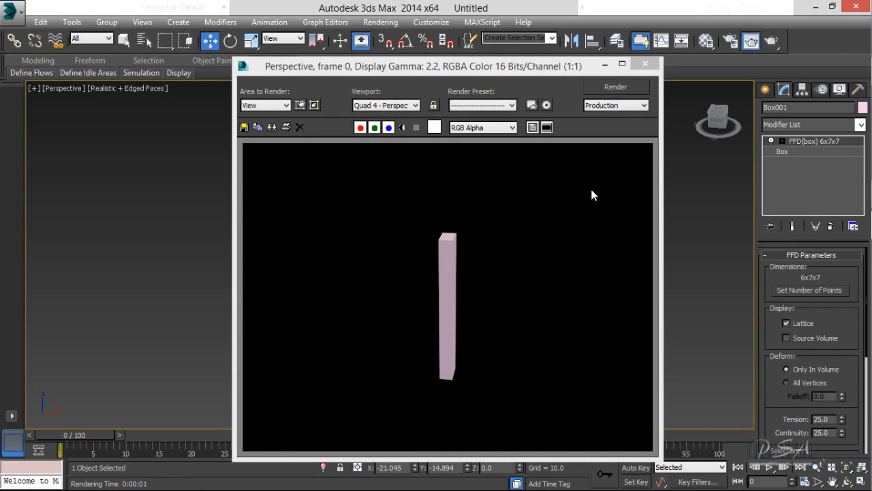
click(637, 65)
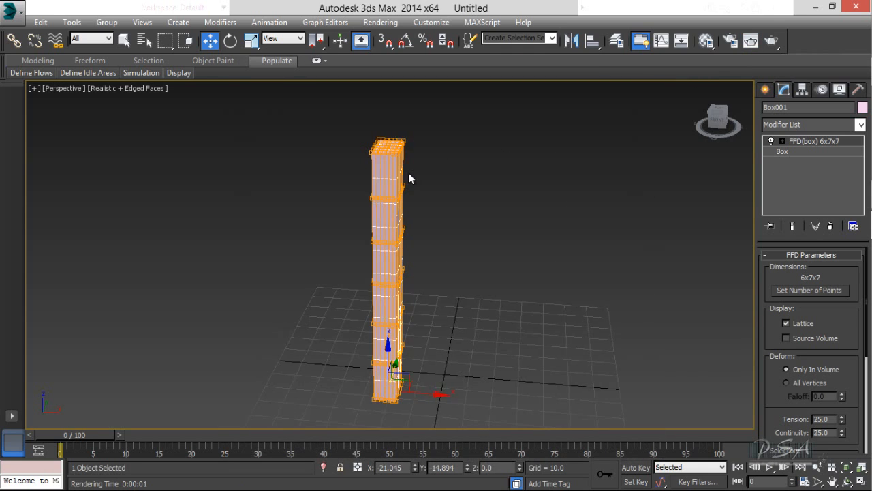
- Activate the FFD Box control points and pull the pillar's top rear corner point about 3.6 units outward along X
scroll(406, 169, up, 4)
middle_drag(404, 166, 414, 202)
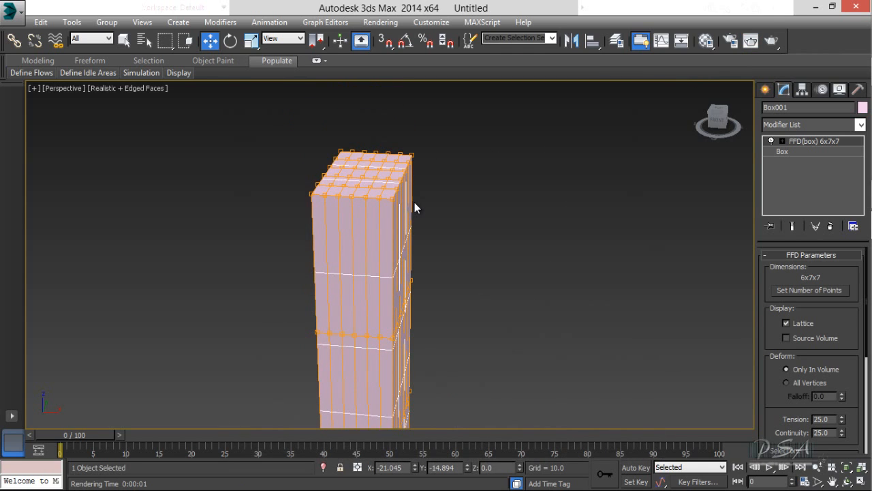
middle_drag(423, 234, 421, 213)
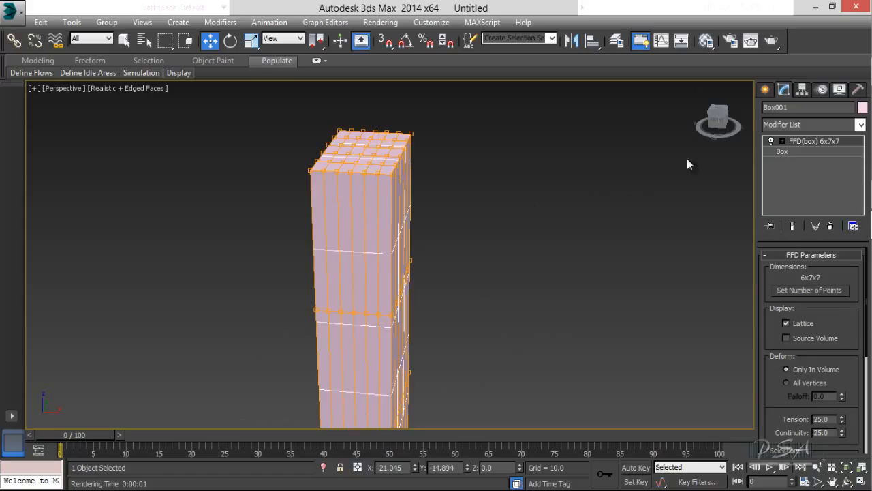
click(782, 141)
click(808, 152)
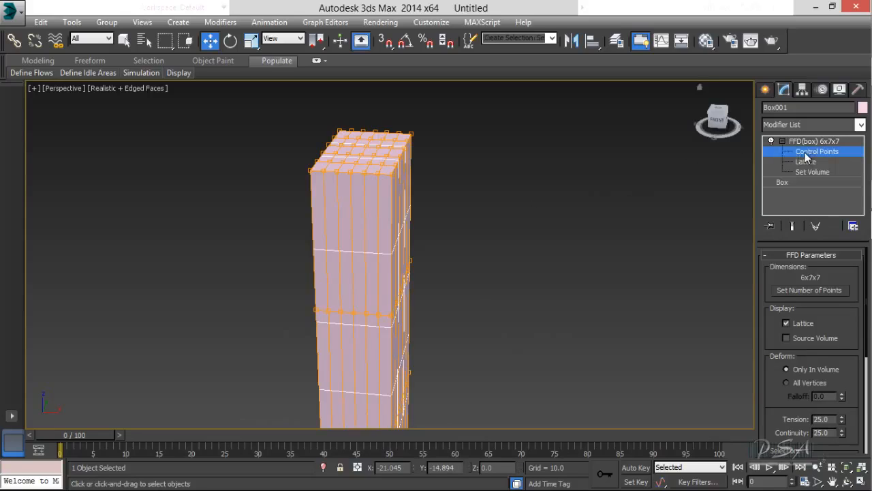
drag(438, 96, 412, 123)
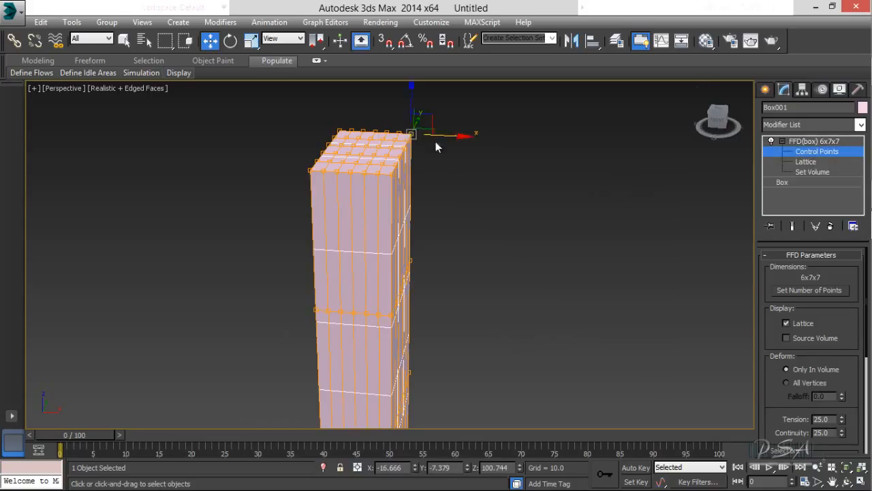
middle_drag(436, 170, 431, 175)
drag(447, 143, 477, 141)
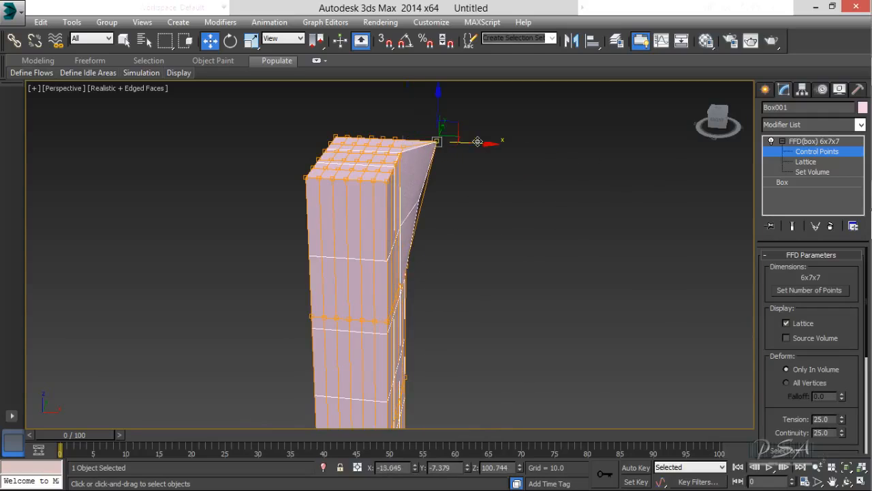
- Deselect the pillar, render its pulled corner in the Perspective view and close the rendered frame
click(781, 141)
click(619, 230)
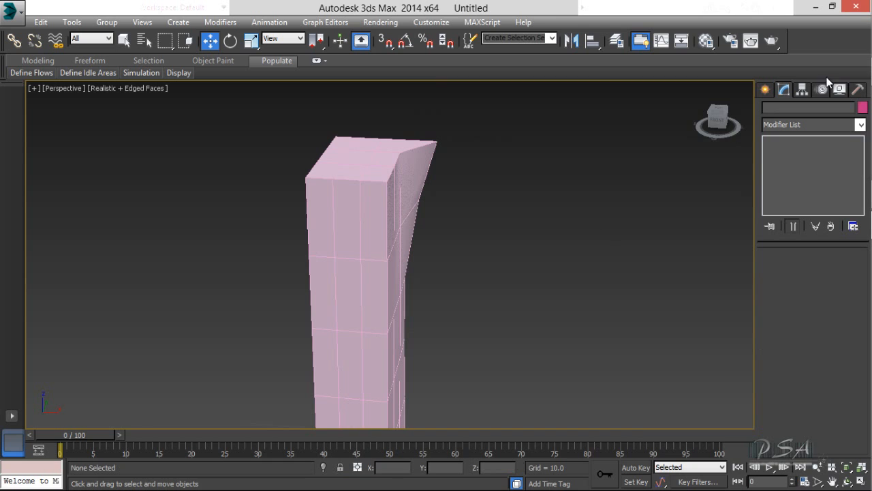
click(772, 41)
click(648, 63)
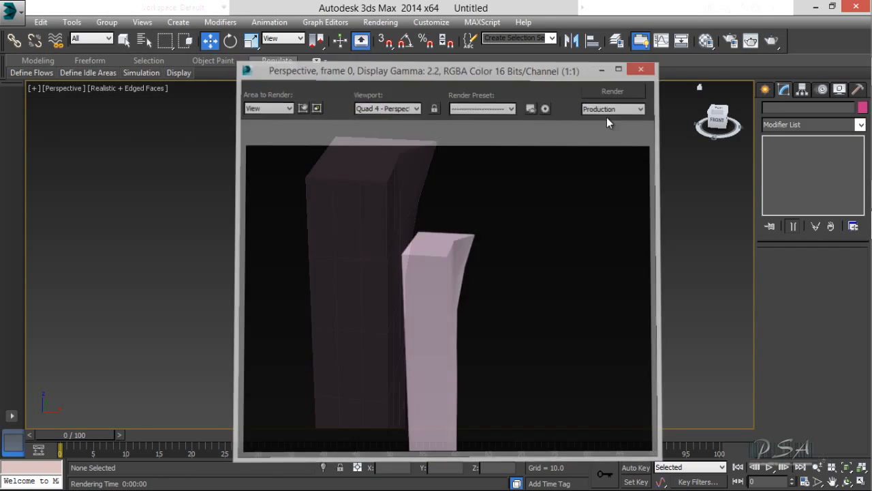
- Reselect the pillar's FFD control points and undo the corner point move
click(375, 226)
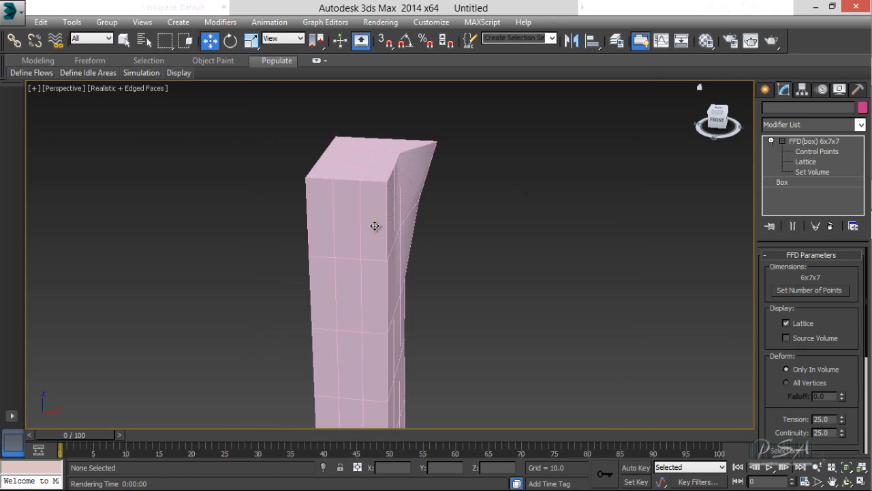
click(811, 152)
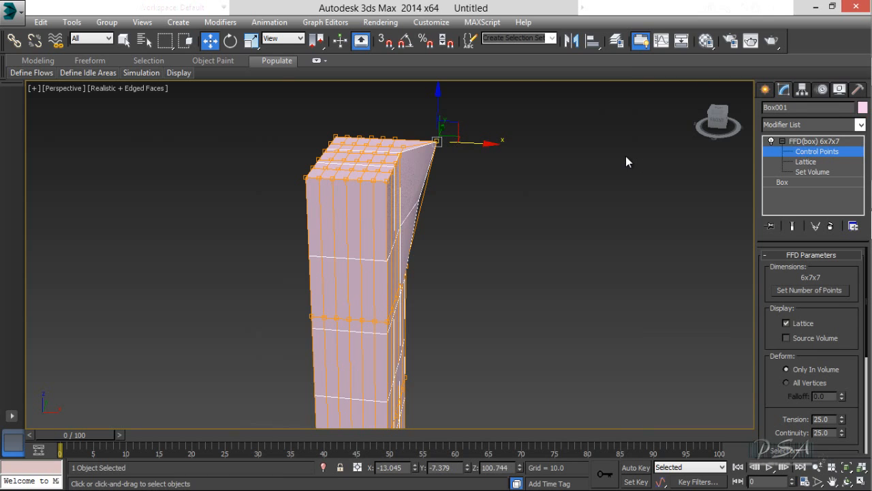
key(ctrl+z)
key(ctrl+z)
key(ctrl+z)
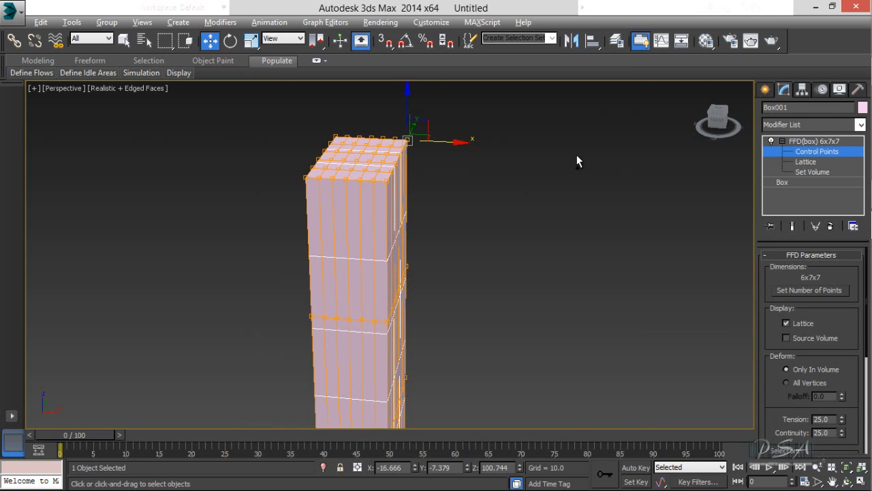
- In the Front view, select the second row of control points from the pillar's top and scale it inward uniformly
key(alt+w)
right_click(583, 145)
key(alt+w)
scroll(423, 194, up, 6)
middle_drag(409, 180, 454, 249)
drag(457, 220, 355, 240)
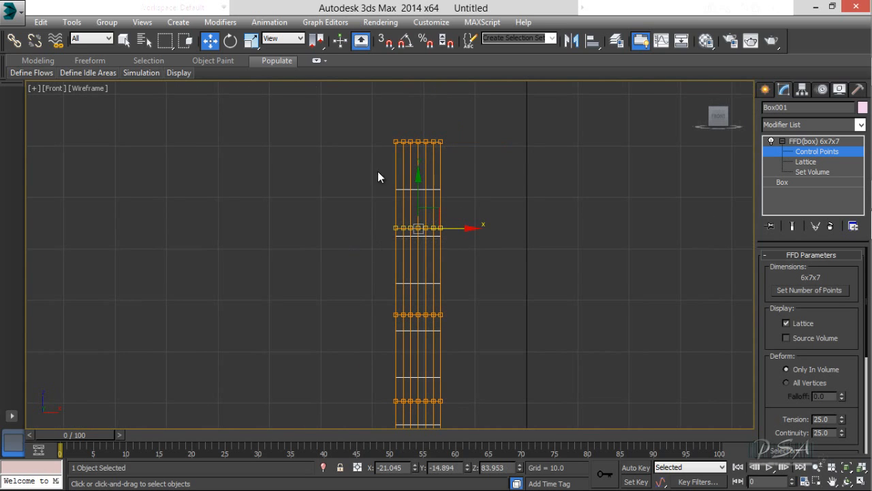
click(252, 40)
drag(424, 217, 379, 328)
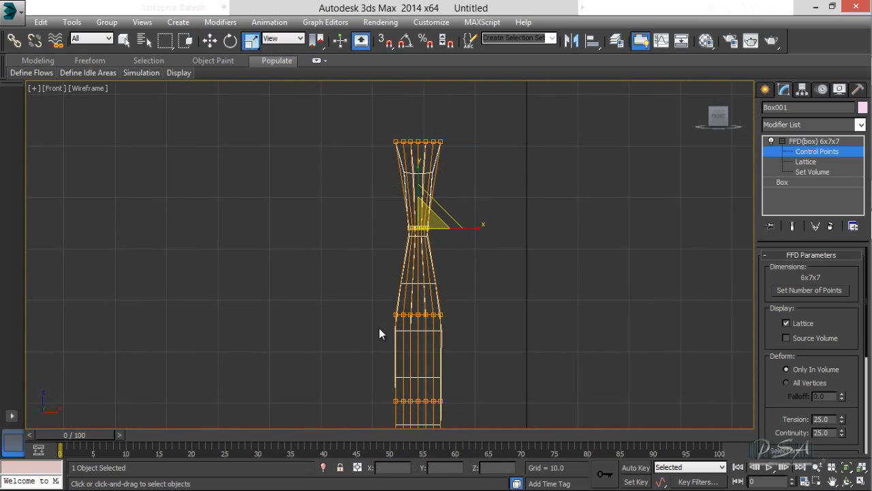
- Narrow the pillar further by uniformly scaling down the fourth and sixth rows of control points from its top
middle_drag(392, 336, 366, 184)
drag(430, 229, 324, 271)
drag(397, 236, 331, 349)
middle_drag(327, 349, 327, 201)
drag(446, 246, 347, 298)
drag(400, 266, 297, 397)
- Deselect the scalloped pillar and render it from the Perspective view, closing the rendered frame
key(alt+w)
click(599, 376)
key(alt+w)
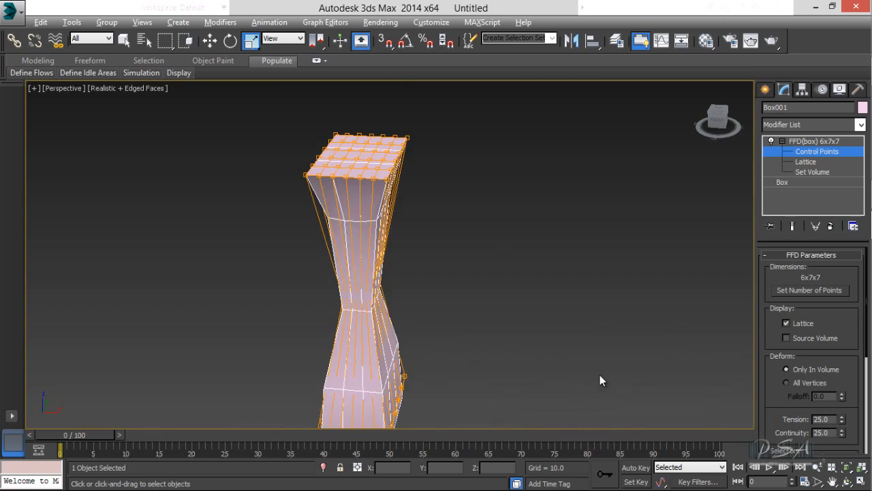
middle_drag(600, 374, 577, 300)
scroll(504, 283, down, 4)
middle_drag(480, 264, 487, 227)
scroll(487, 228, down, 5)
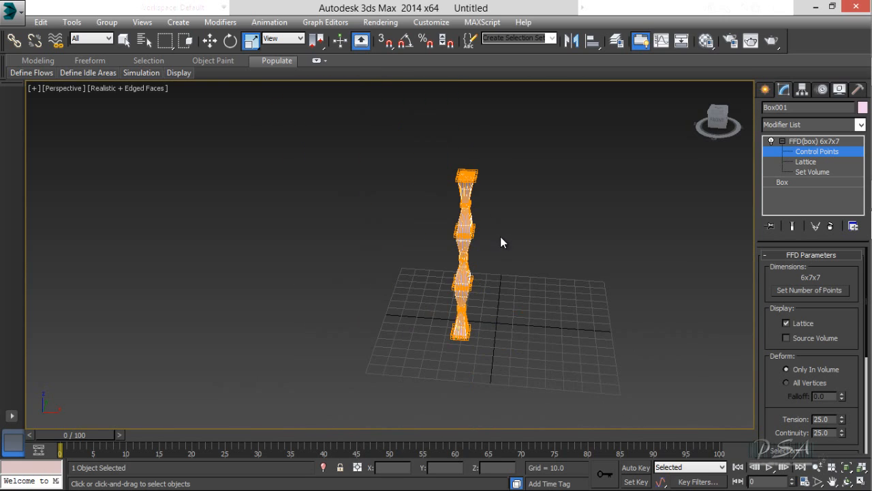
scroll(501, 242, up, 3)
click(782, 141)
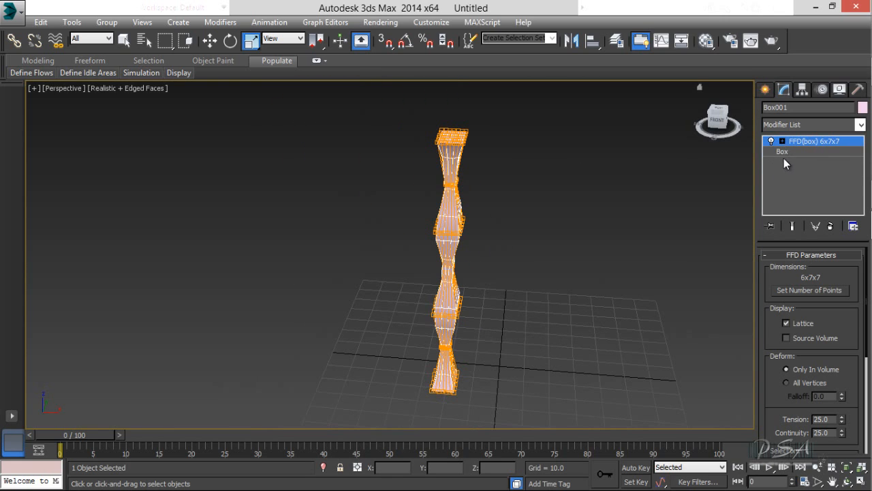
click(788, 151)
click(610, 231)
middle_drag(488, 250, 456, 244)
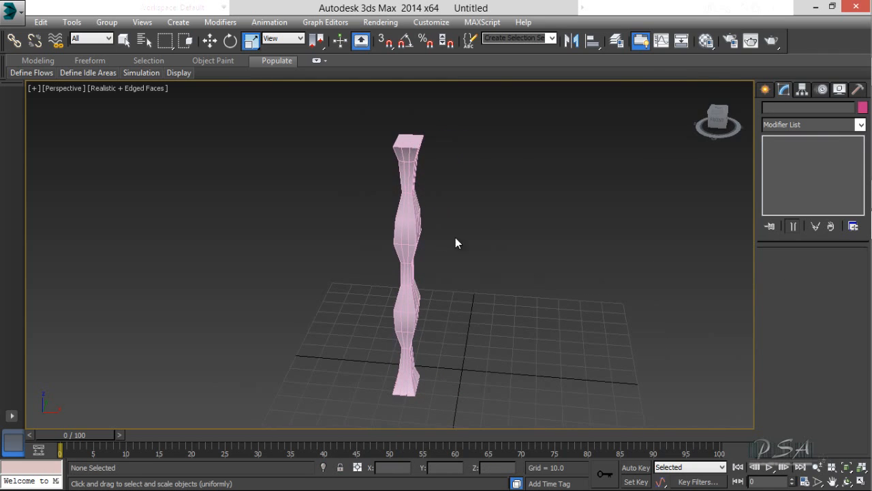
click(770, 42)
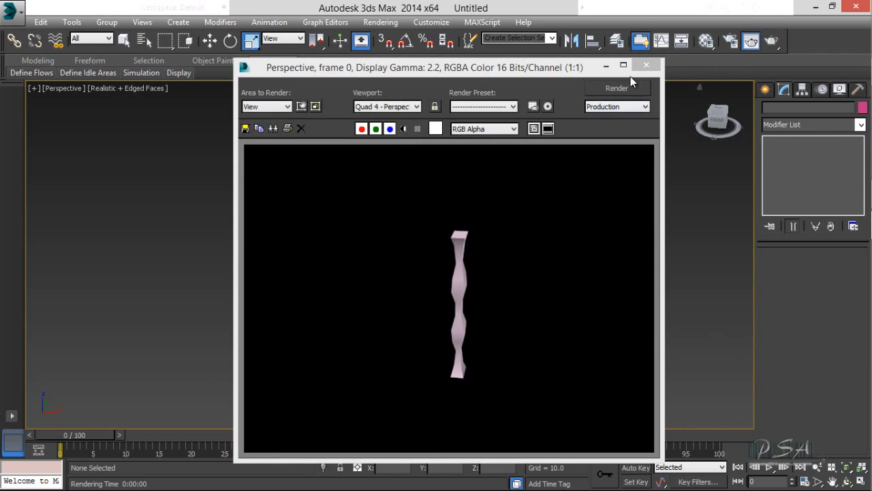
click(646, 65)
- Select the pillar's base Box level and set its length segments to 8
alt+middle_drag(393, 320, 436, 246)
click(436, 247)
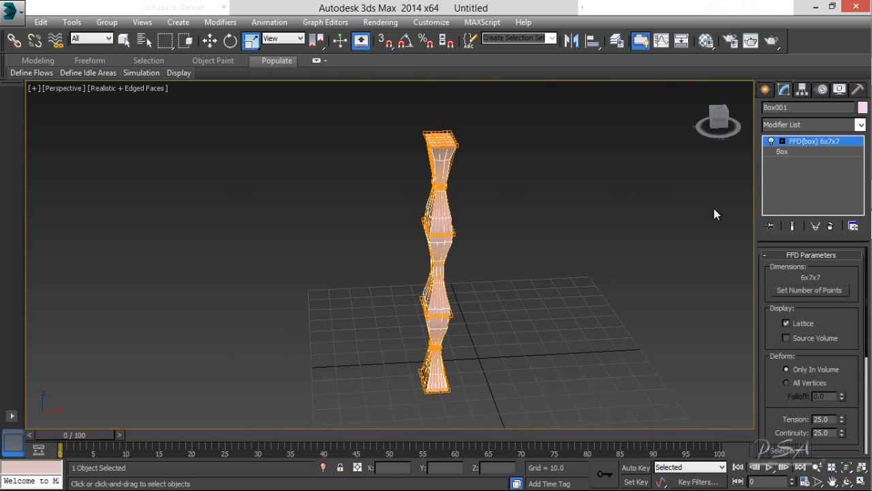
click(784, 152)
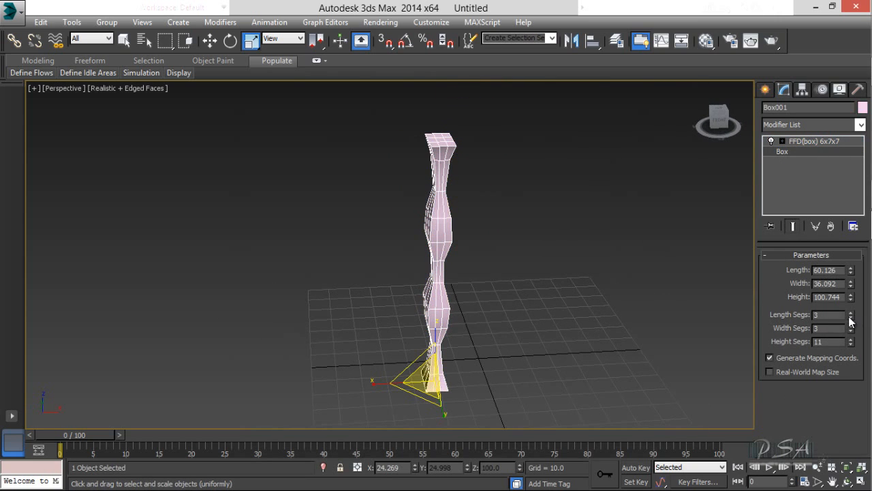
click(850, 313)
click(850, 312)
click(850, 312)
click(851, 312)
click(850, 312)
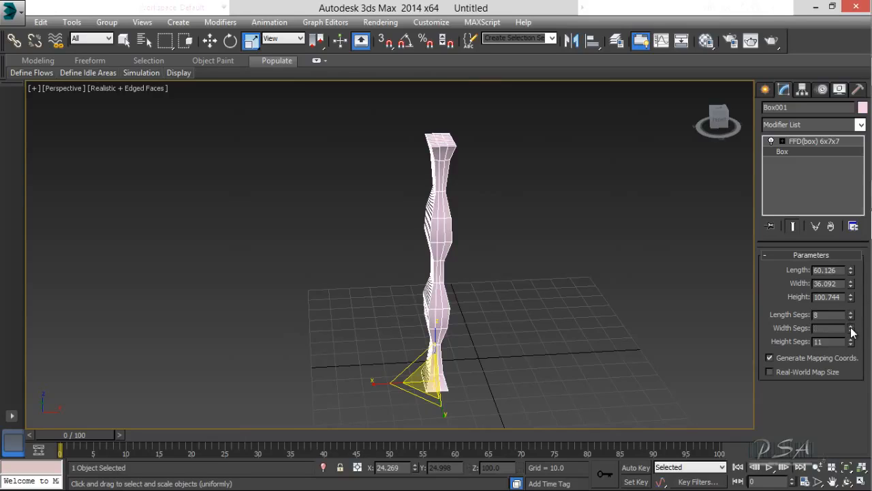
- Set the base box's width segments to 9
click(850, 326)
click(850, 325)
click(850, 325)
click(850, 326)
click(850, 325)
click(851, 326)
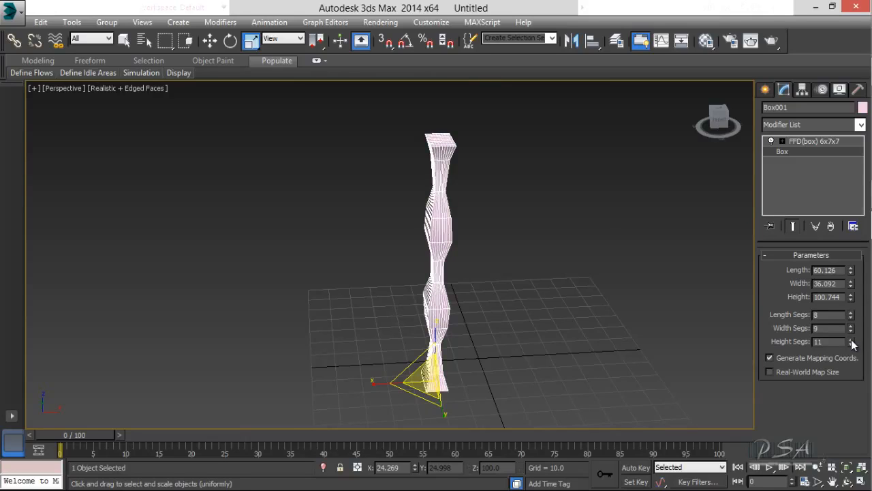
- Increase the base box's height segments past 23 to smooth the pillar's curves
click(850, 339)
click(850, 339)
click(850, 340)
click(850, 339)
click(850, 339)
click(850, 340)
click(850, 340)
click(850, 339)
click(851, 339)
click(850, 340)
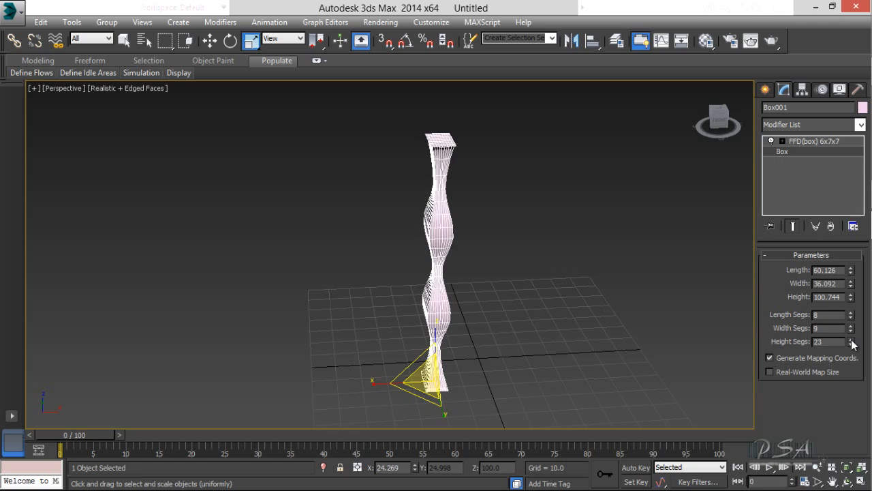
click(850, 339)
click(850, 339)
click(850, 339)
click(851, 339)
- Return to the pillar's FFD Box modifier and activate its Lattice sub-object level
click(367, 318)
alt+middle_drag(367, 318, 418, 268)
scroll(451, 216, up, 5)
alt+middle_drag(387, 225, 452, 231)
click(614, 203)
middle_drag(557, 264, 477, 275)
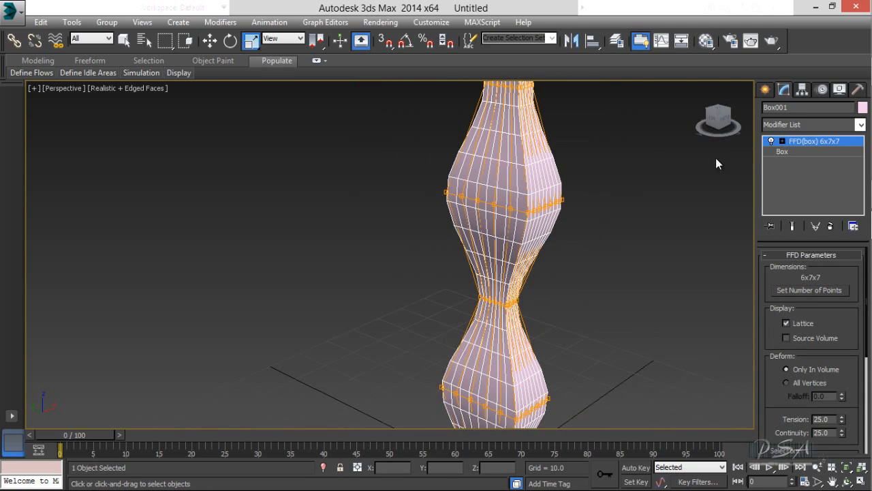
click(781, 141)
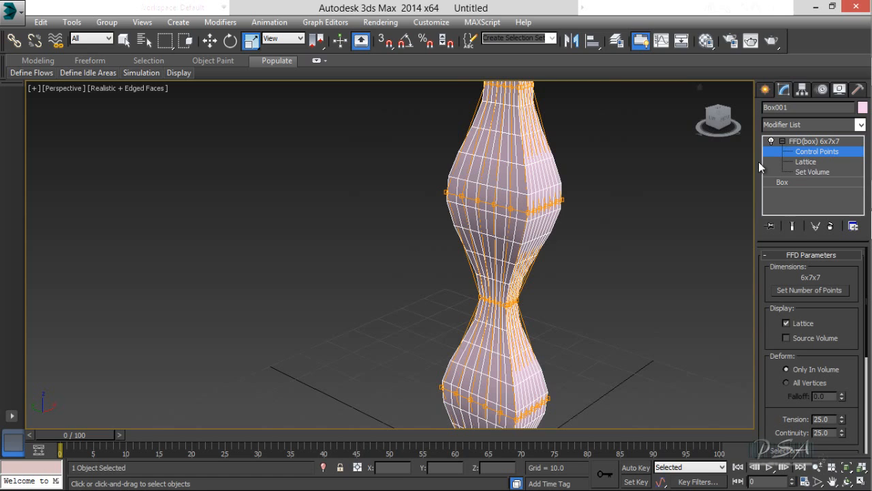
click(793, 163)
middle_drag(591, 190, 571, 208)
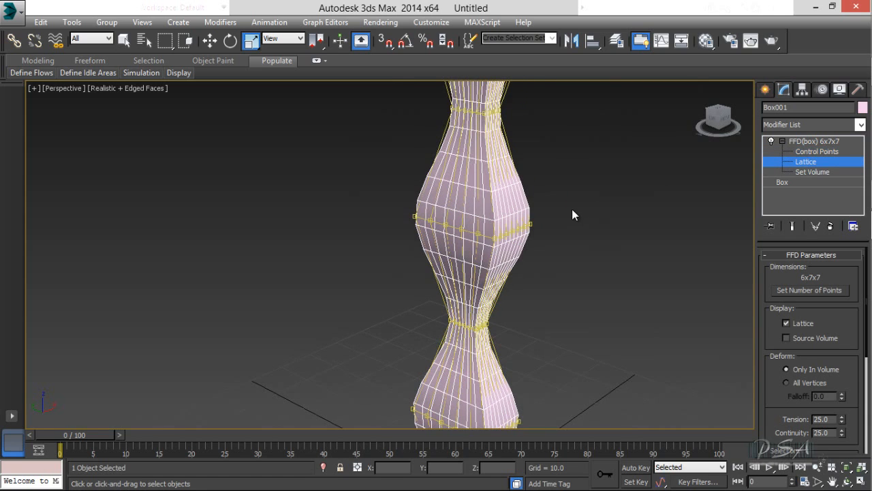
- In the Front view, move the FFD lattice about 19 units down the pillar
key(alt+w)
click(601, 175)
key(alt+w)
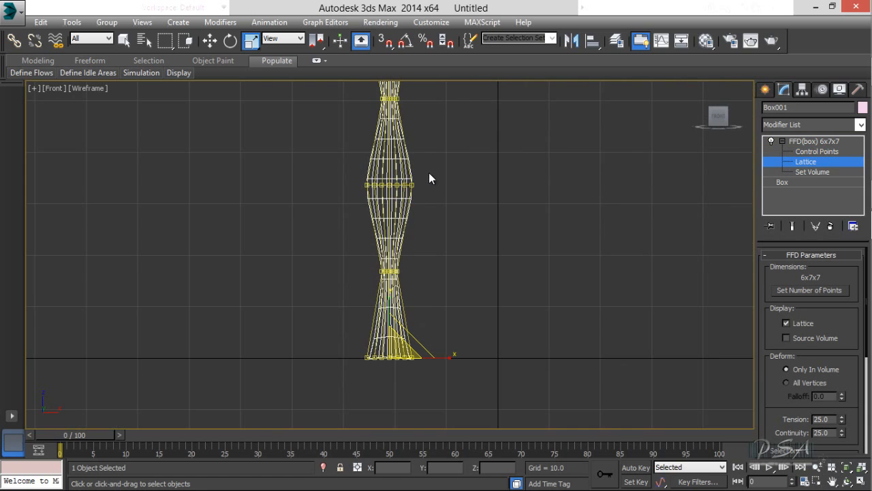
click(212, 41)
middle_drag(422, 263, 421, 304)
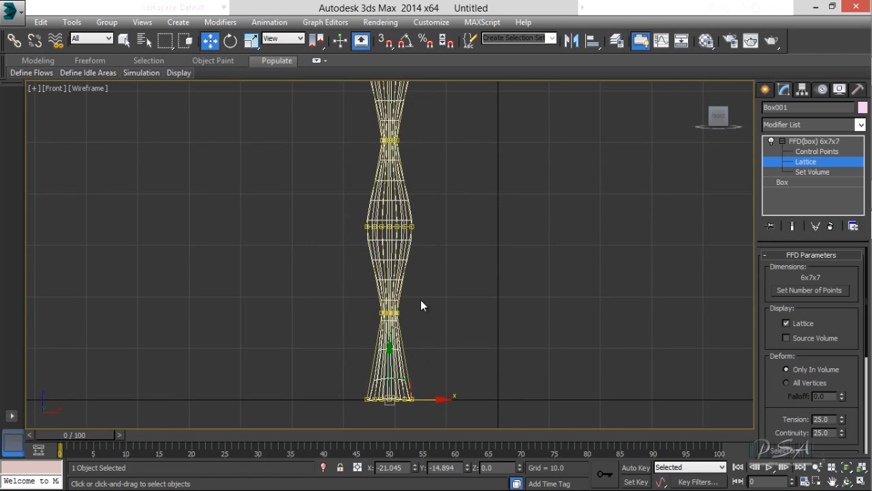
drag(386, 354, 402, 479)
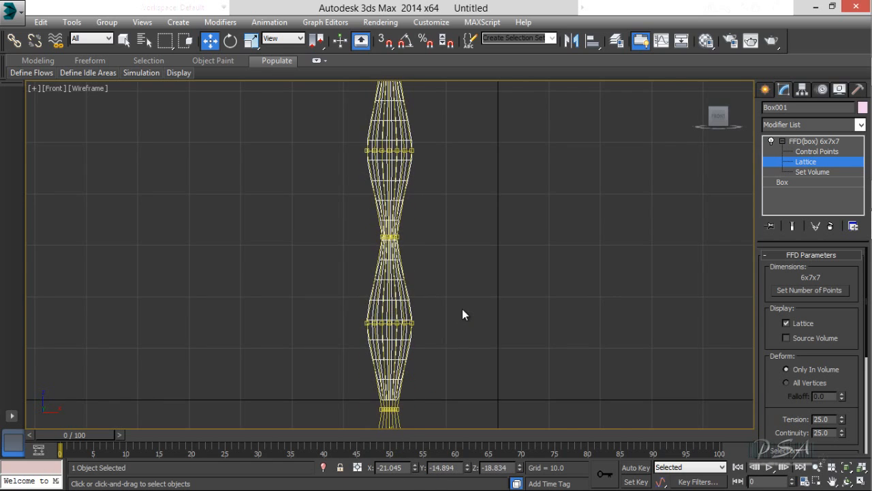
- Scale the FFD lattice to 39% of its height in the Front view
scroll(462, 308, down, 5)
mouse_move(432, 338)
mouse_down()
mouse_move(456, 230)
mouse_move(457, 351)
mouse_move(453, 382)
mouse_move(429, 402)
mouse_move(436, 408)
mouse_move(461, 196)
mouse_move(461, 356)
mouse_move(451, 370)
mouse_move(455, 292)
mouse_move(437, 327)
mouse_move(438, 353)
mouse_up()
click(251, 40)
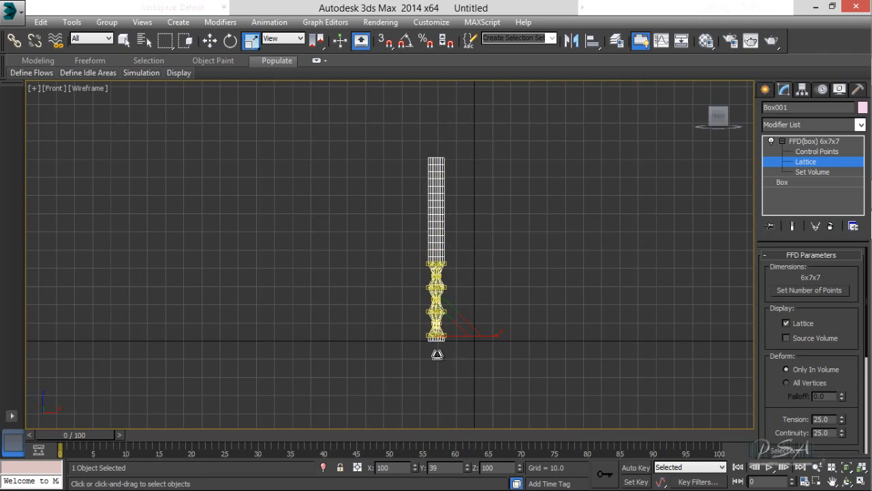
- Move the shortened lattice up the pillar to Z 27.29 and show the deformation in the Perspective view
click(209, 46)
drag(438, 296, 439, 251)
key(alt+w)
click(722, 379)
key(alt+w)
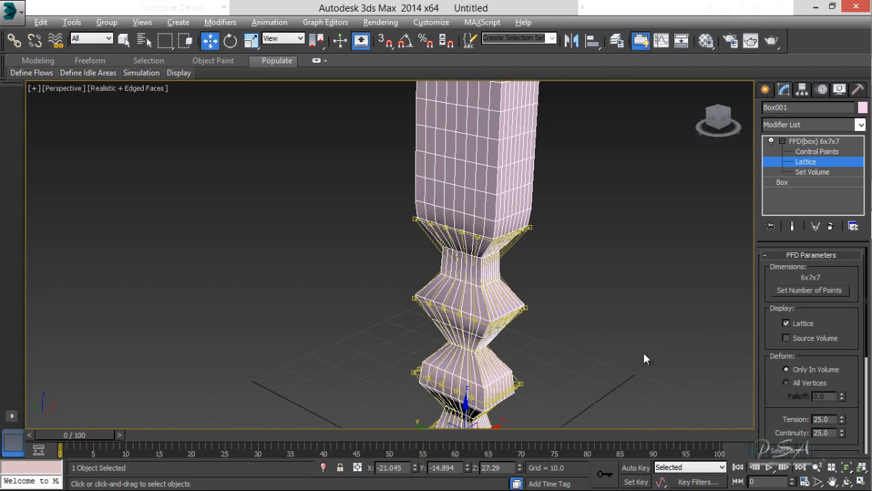
middle_drag(614, 256, 614, 195)
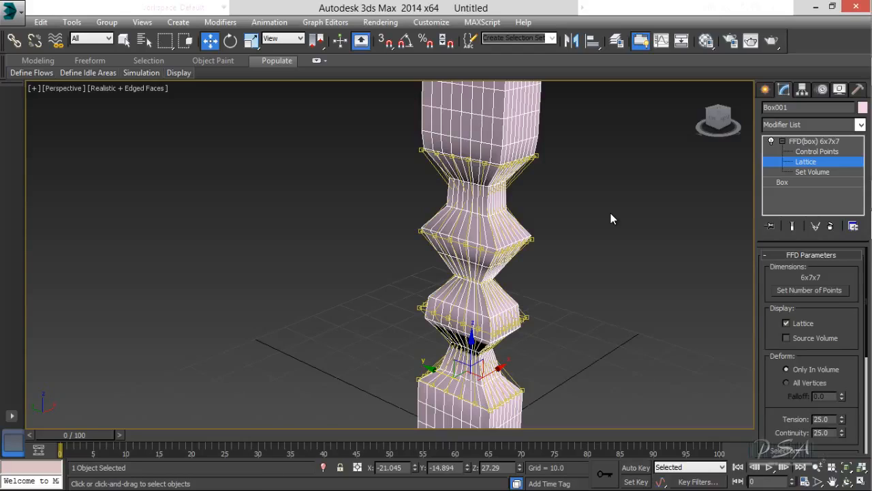
- Switch to the title workbook in Excel and review the tutorial list to its end, selecting cell A31
click(851, 194)
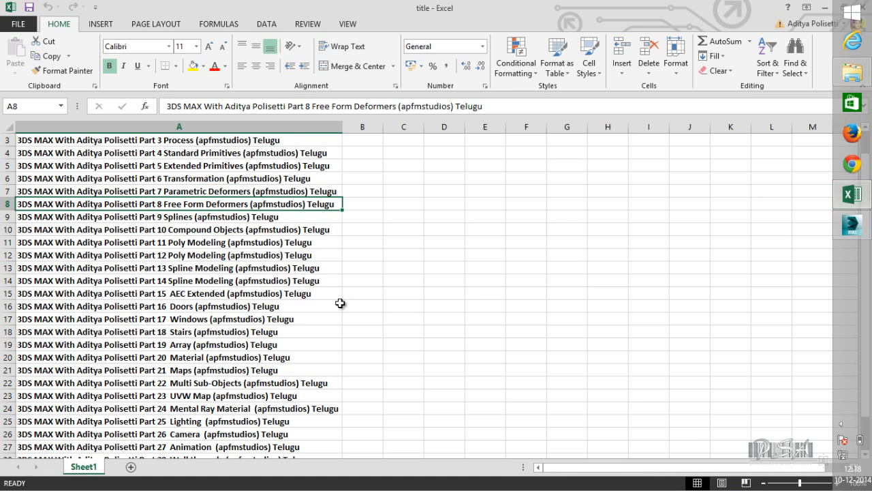
scroll(340, 303, down, 4)
click(200, 343)
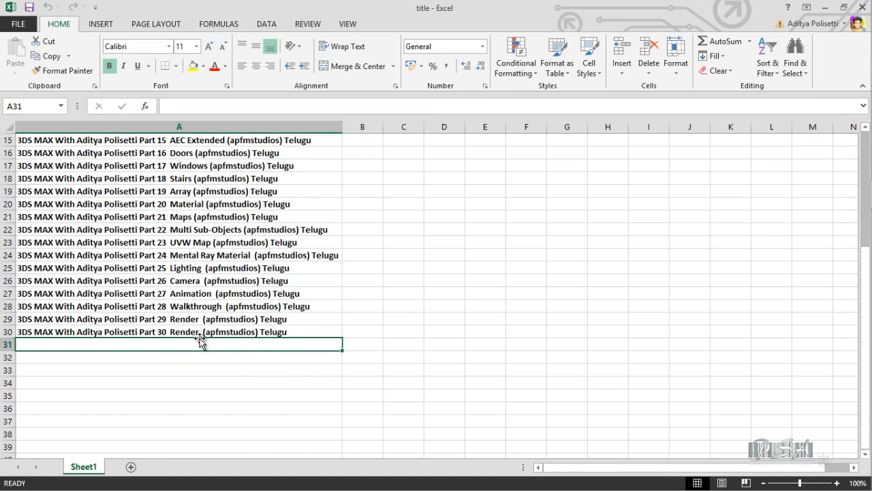